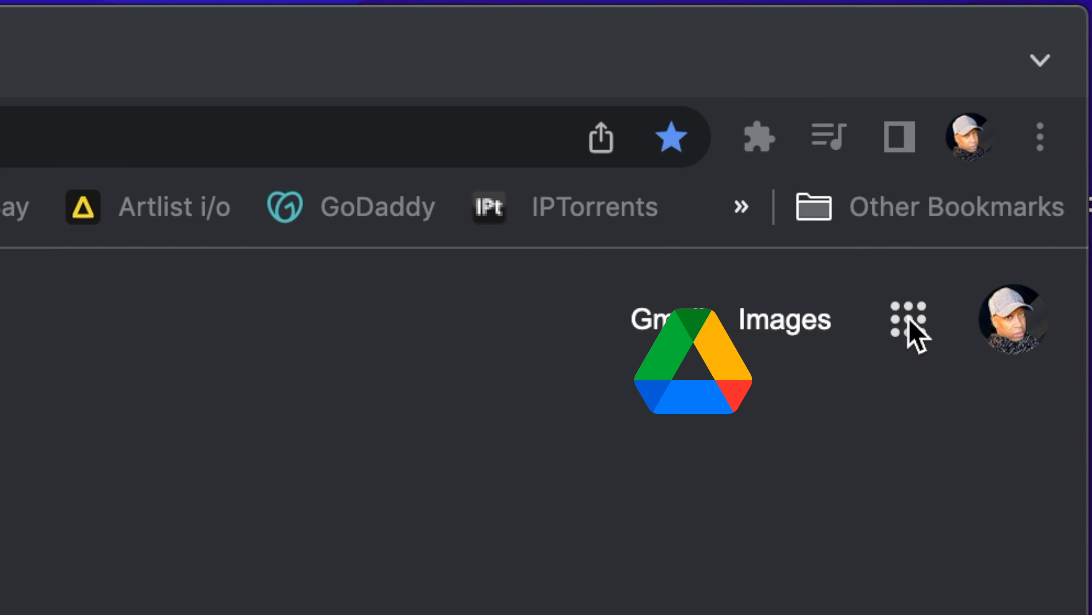
- Rearrange the Google apps so Search follows Business and Drive sits beside Account, and open Drive
click(909, 321)
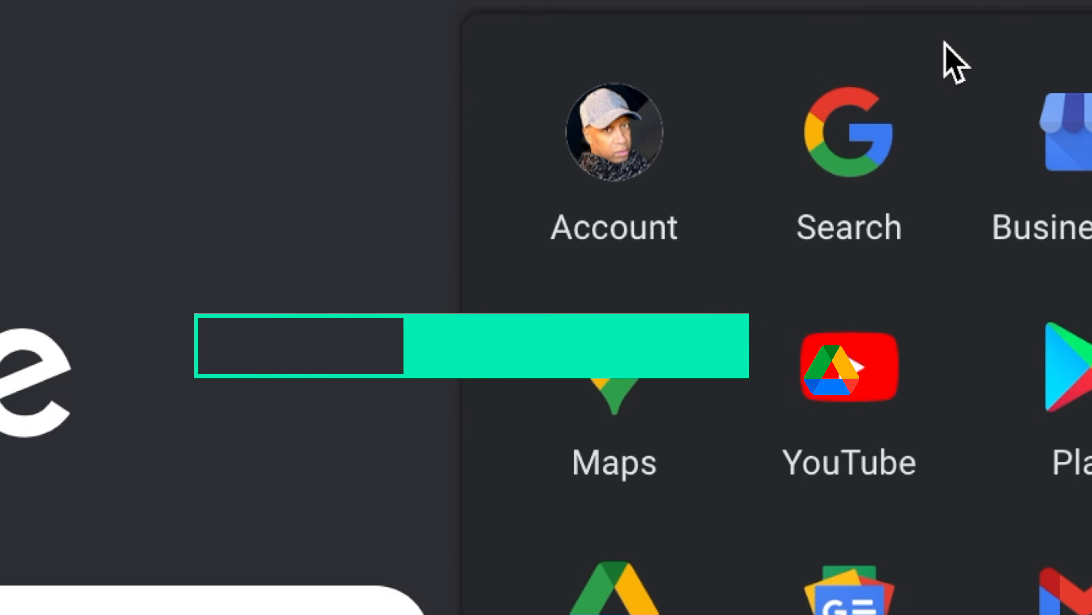
drag(907, 65, 1023, 63)
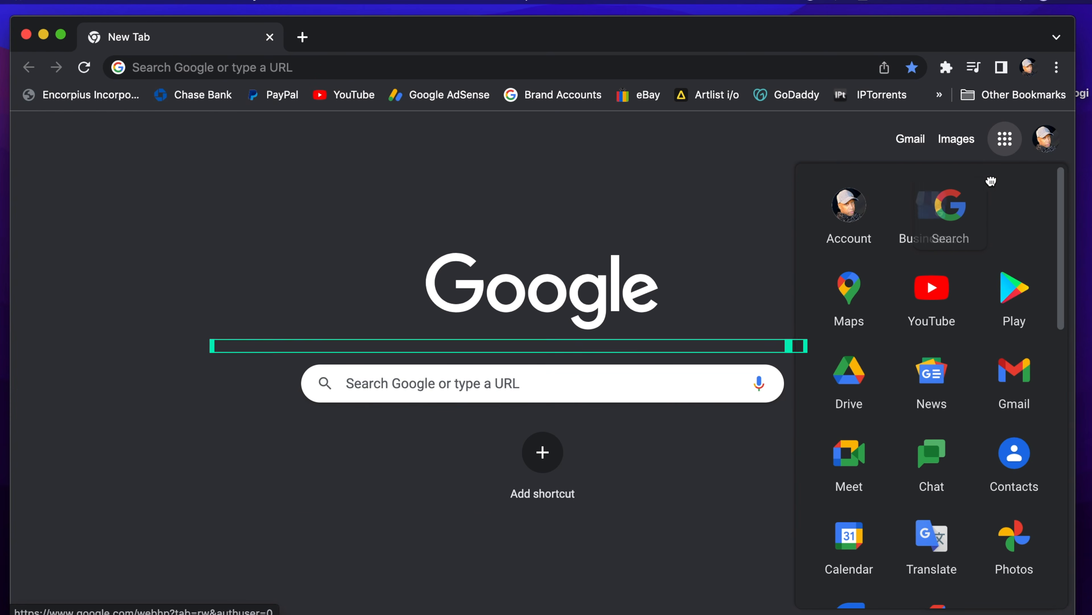
drag(992, 181, 1036, 181)
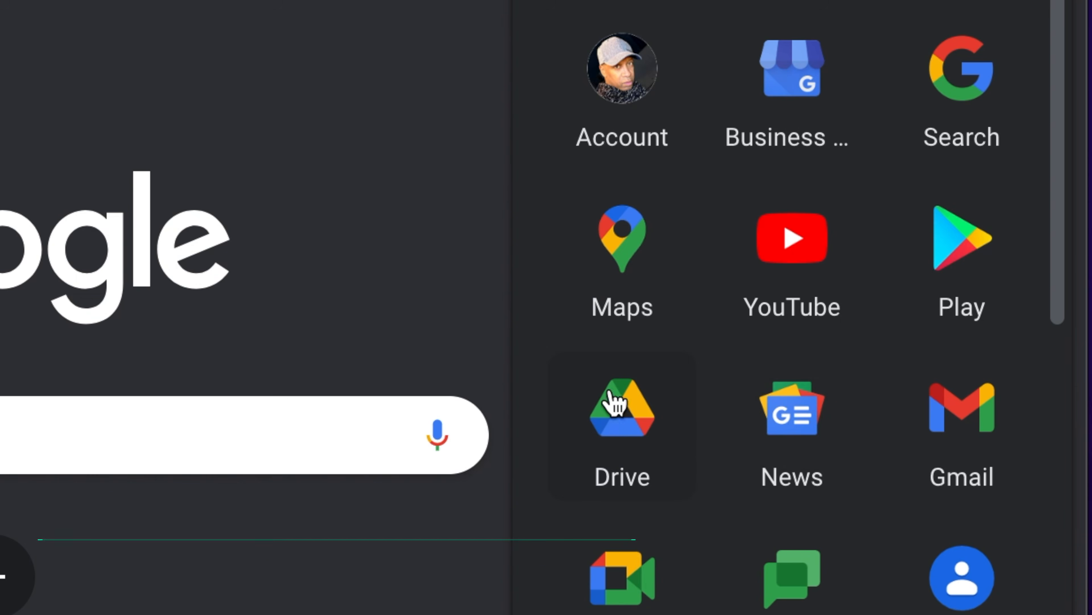
drag(622, 417, 791, 87)
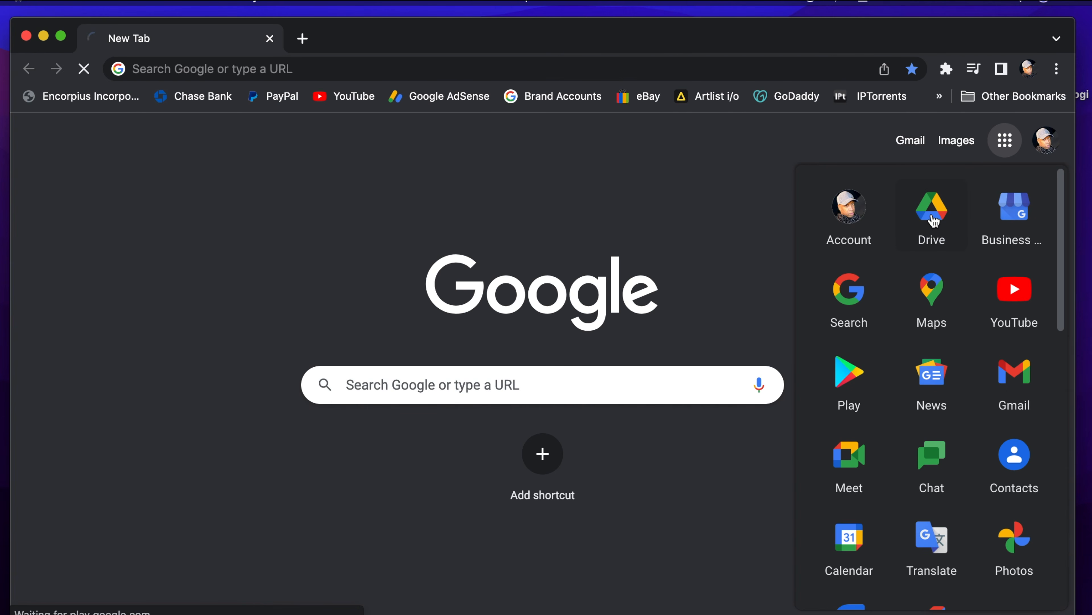
click(934, 220)
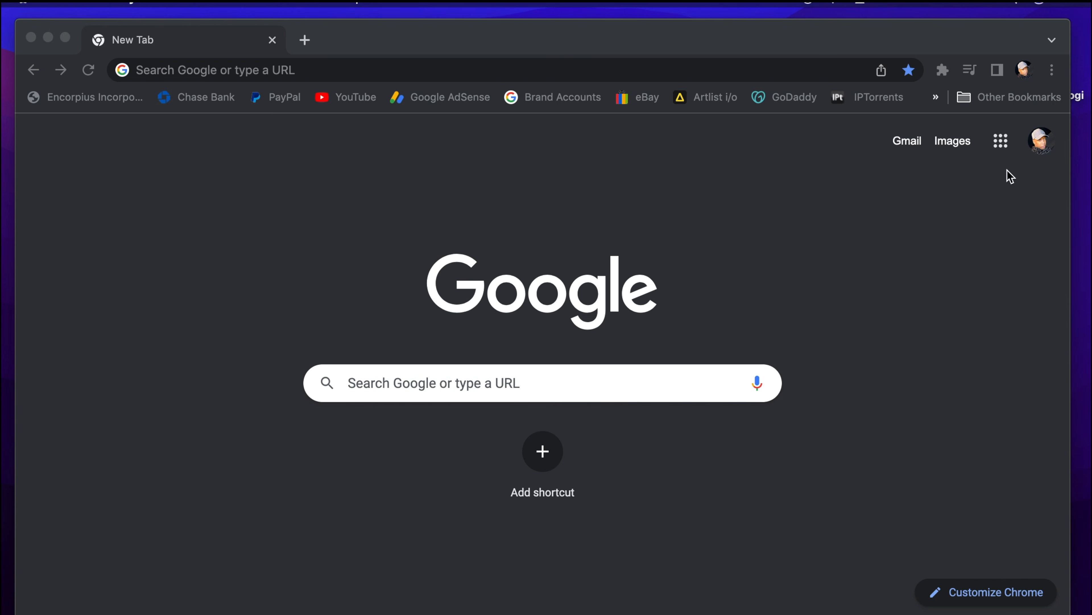
- Reorder the Google apps on the new tab page, placing Drive directly after Account, and open My Drive
click(1000, 141)
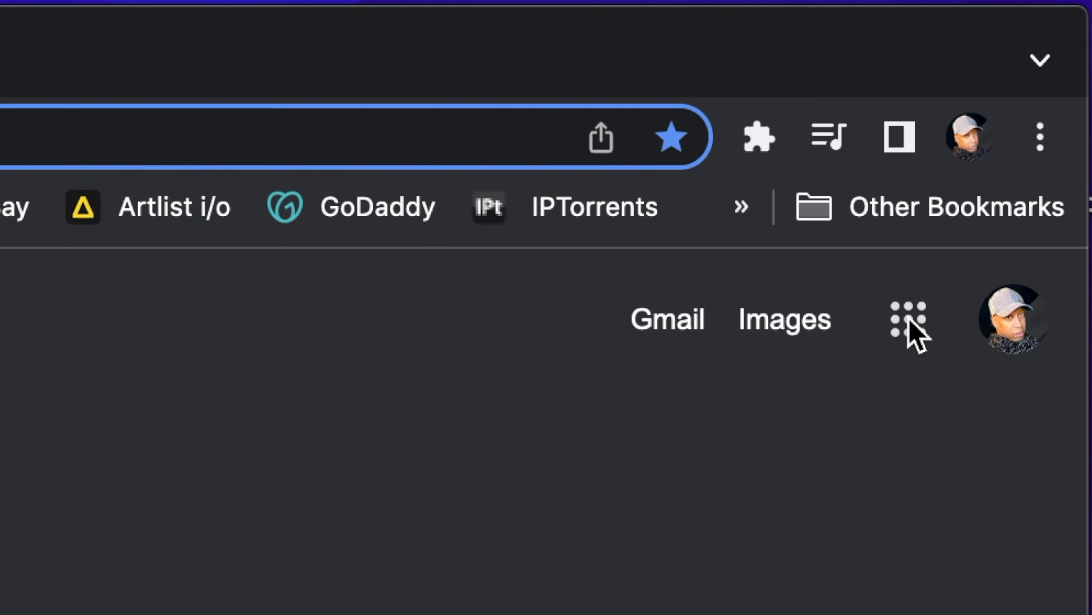
click(1000, 141)
click(909, 326)
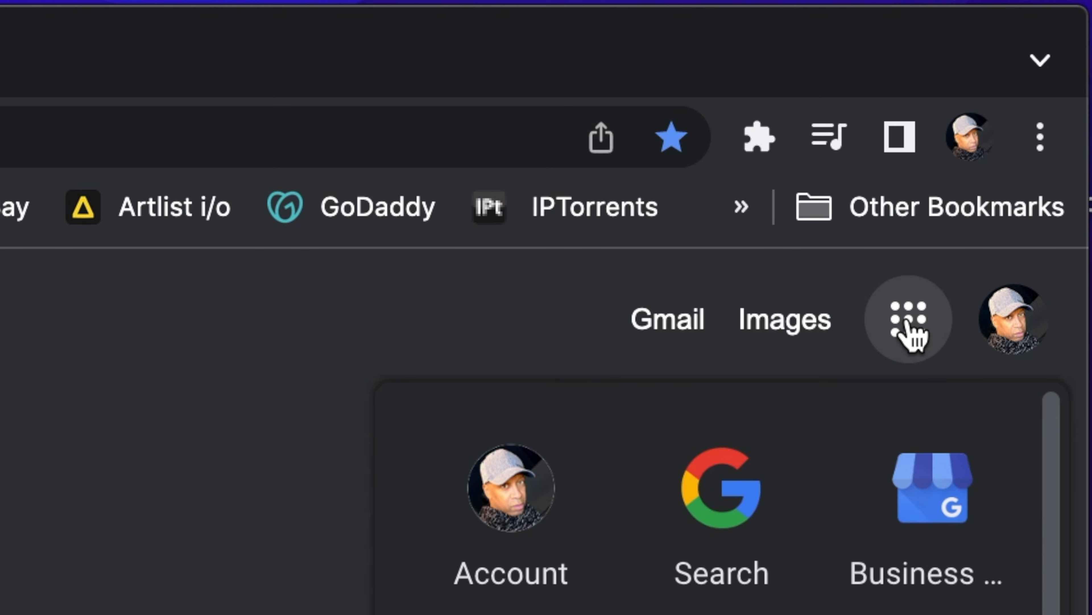
drag(769, 428, 850, 426)
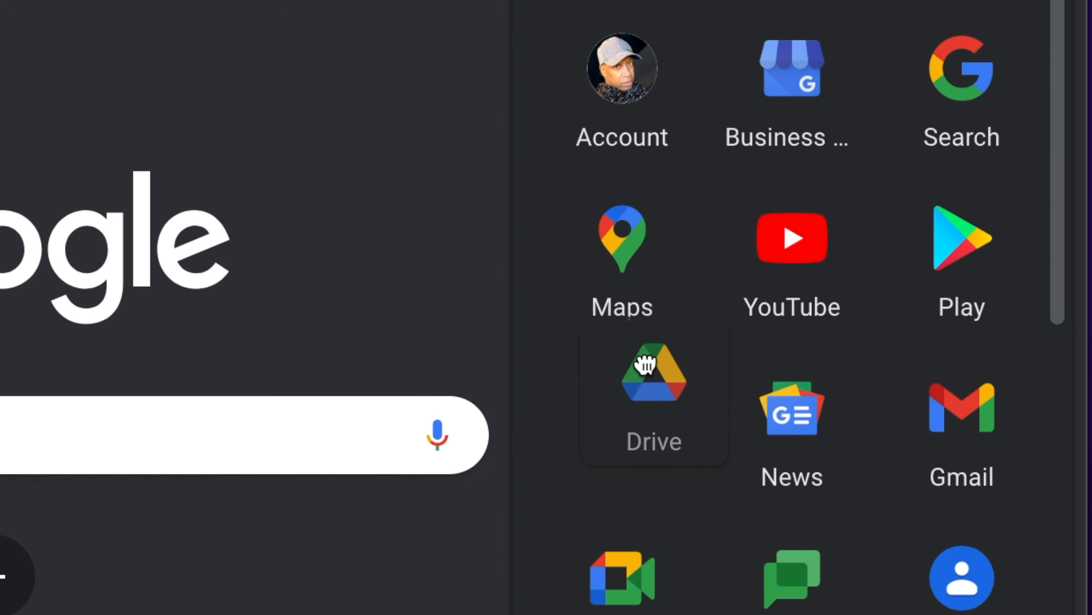
drag(646, 364, 800, 65)
click(811, 57)
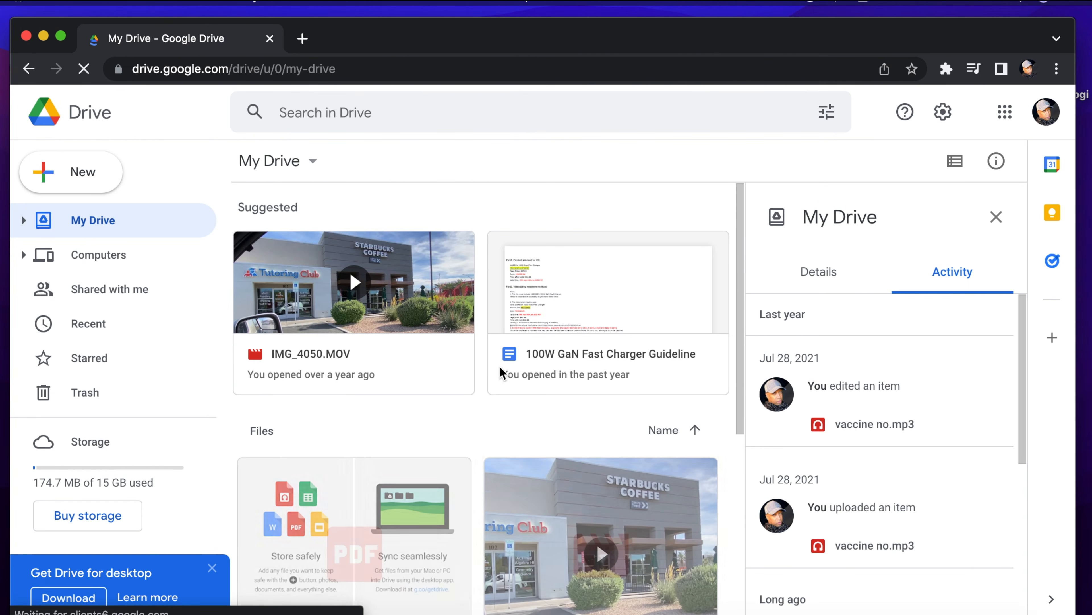
- Look through the suggested items and files in My Drive, selecting the suggested IMG_4050.MOV video
scroll(512, 359, down, 2)
scroll(527, 353, down, 5)
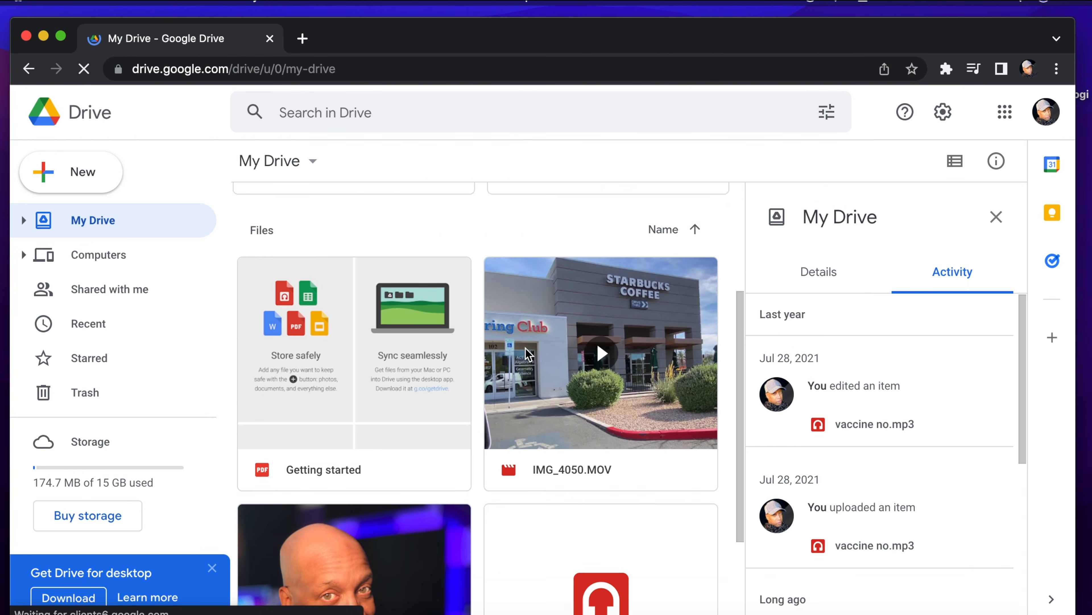
scroll(528, 354, up, 6)
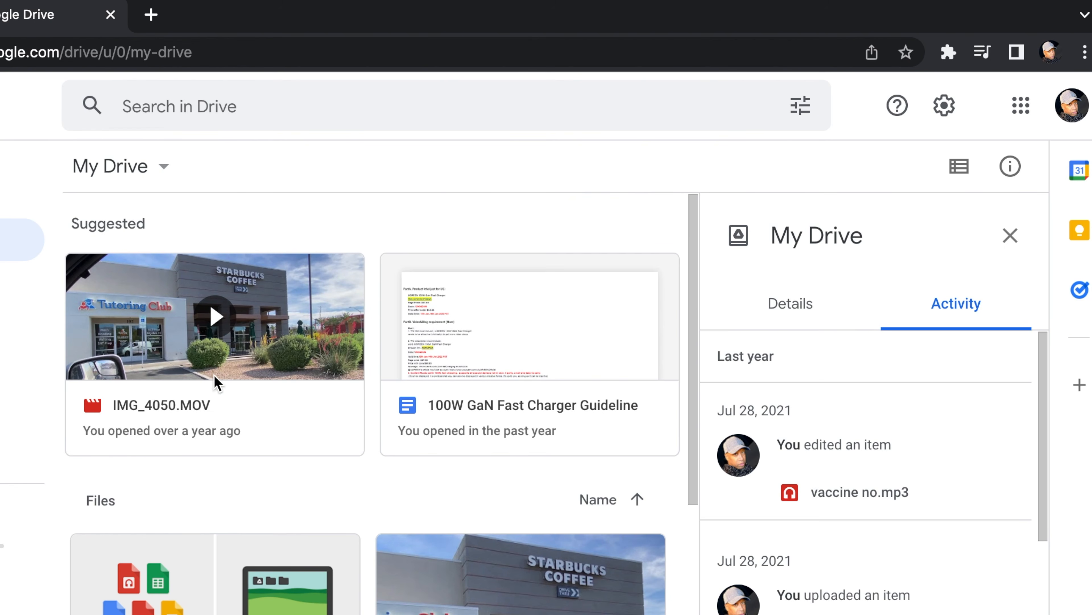
click(288, 360)
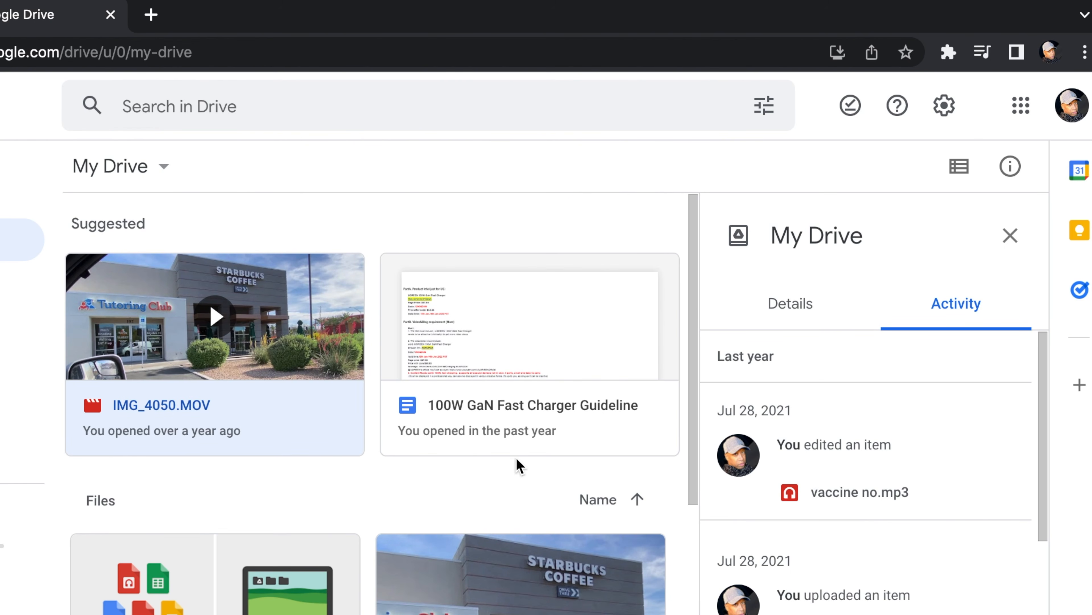
scroll(530, 419, down, 6)
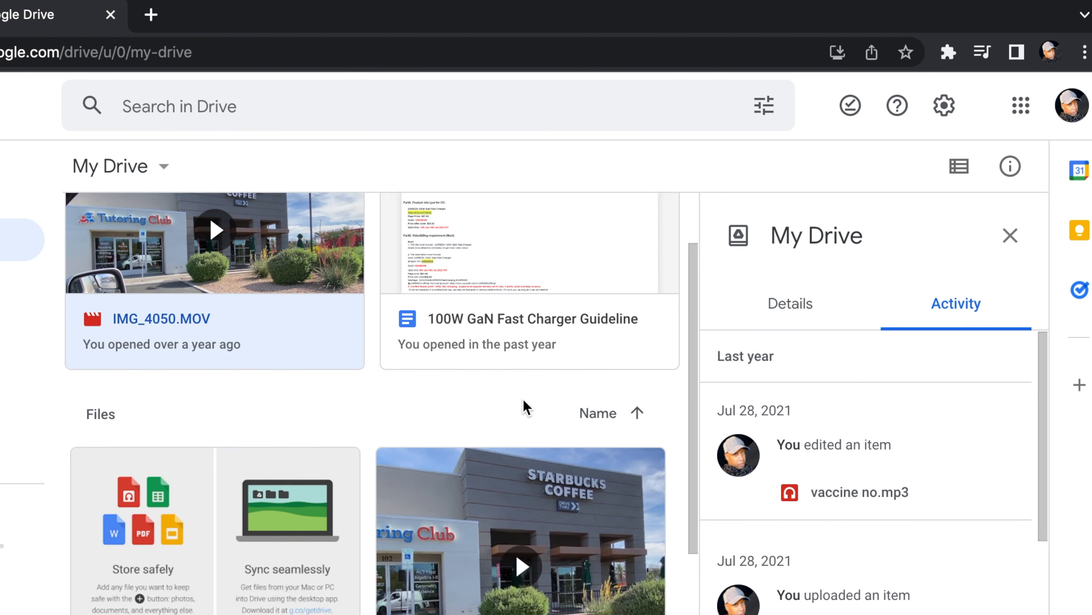
scroll(339, 469, down, 1)
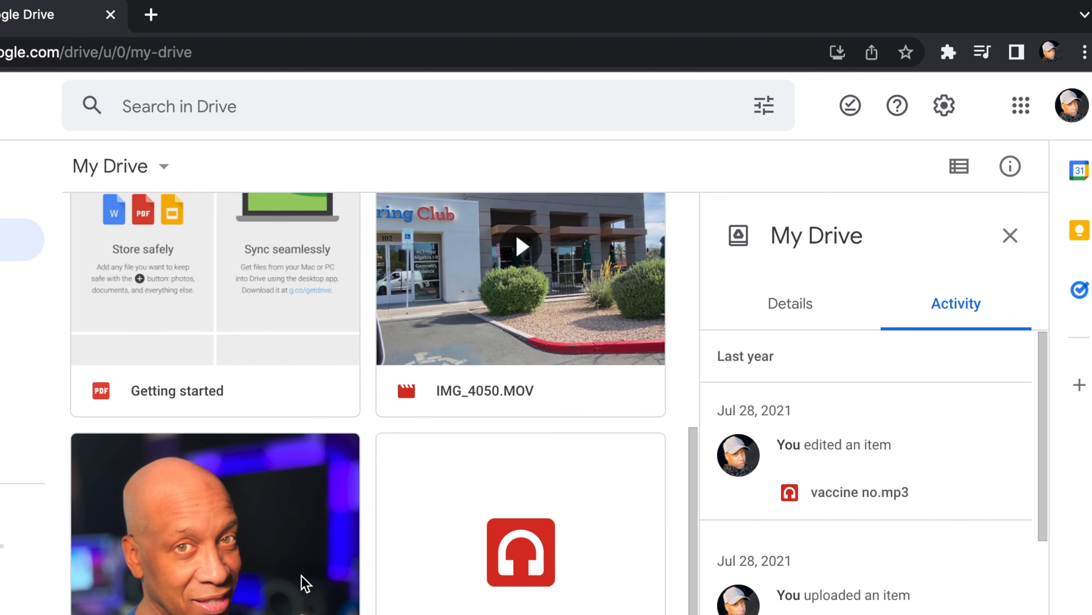
scroll(419, 559, up, 7)
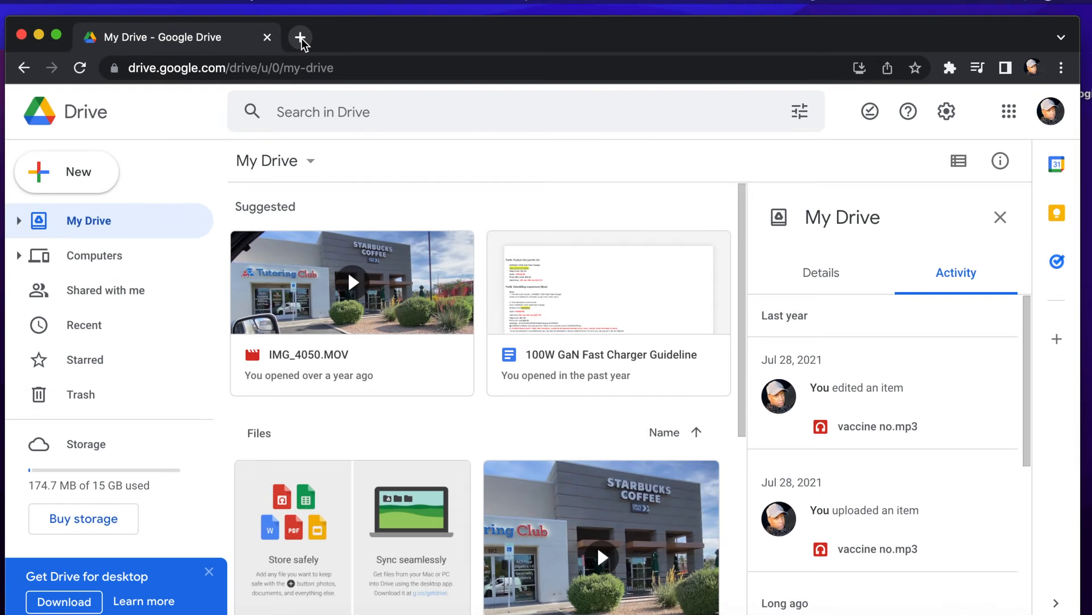
- Open YouTube in a new tab, and go from the channel page to the video upload dialog in YouTube Studio
click(151, 15)
click(343, 100)
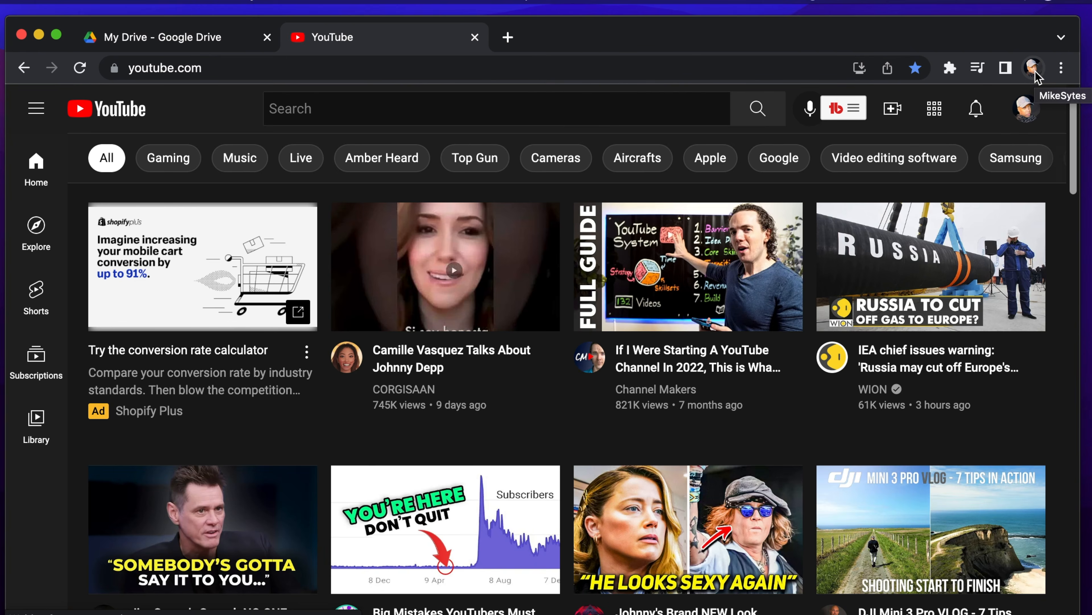
click(1034, 74)
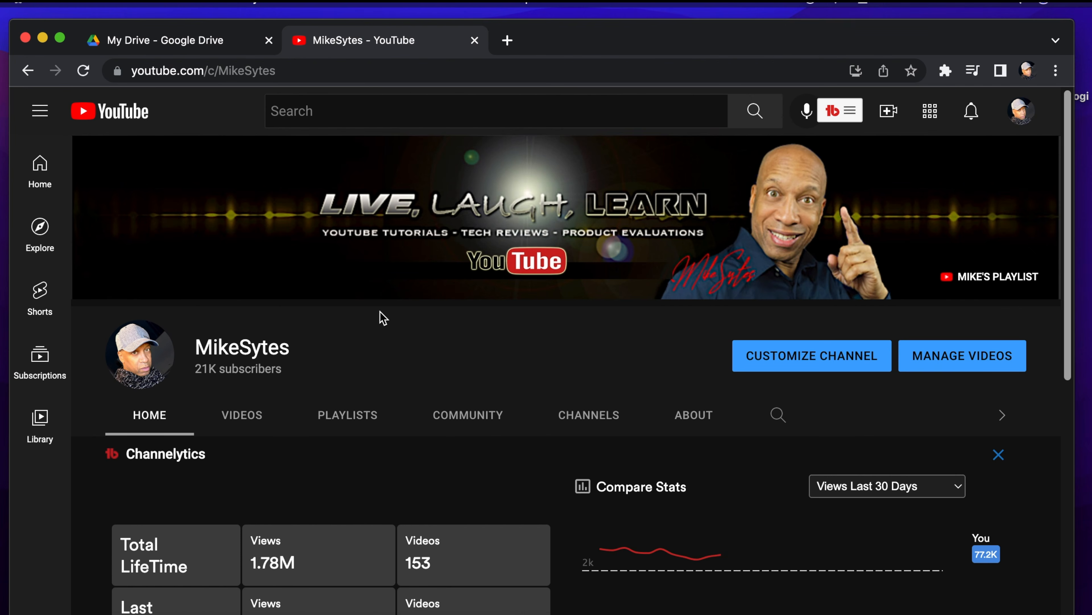
scroll(525, 337, down, 4)
scroll(522, 337, up, 1)
click(933, 214)
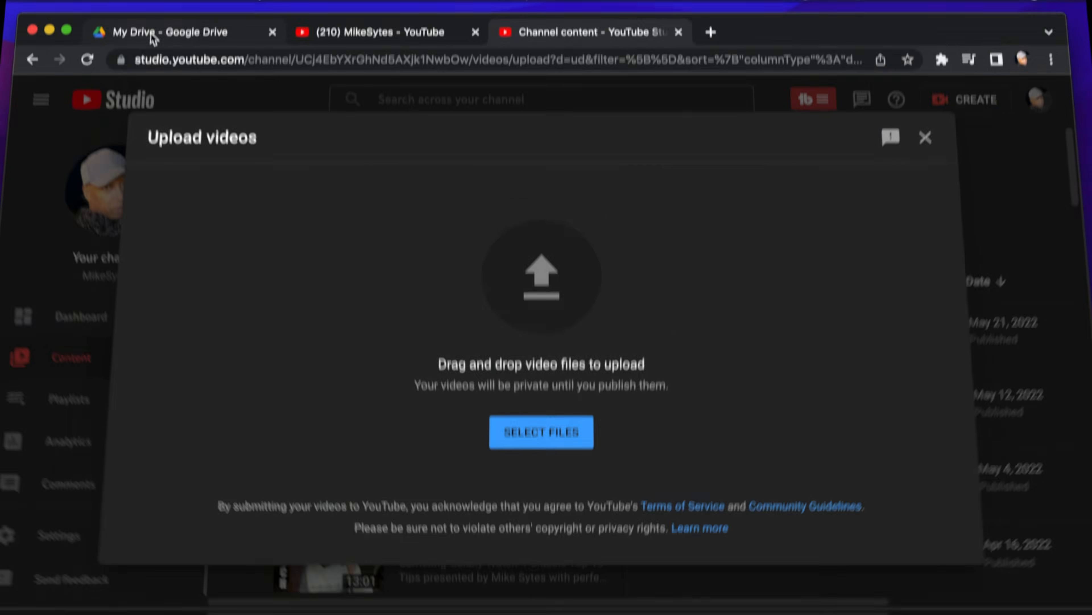
- Search Google in a new tab for "goole drive app" and open the "Download - Google Drive" result
click(180, 36)
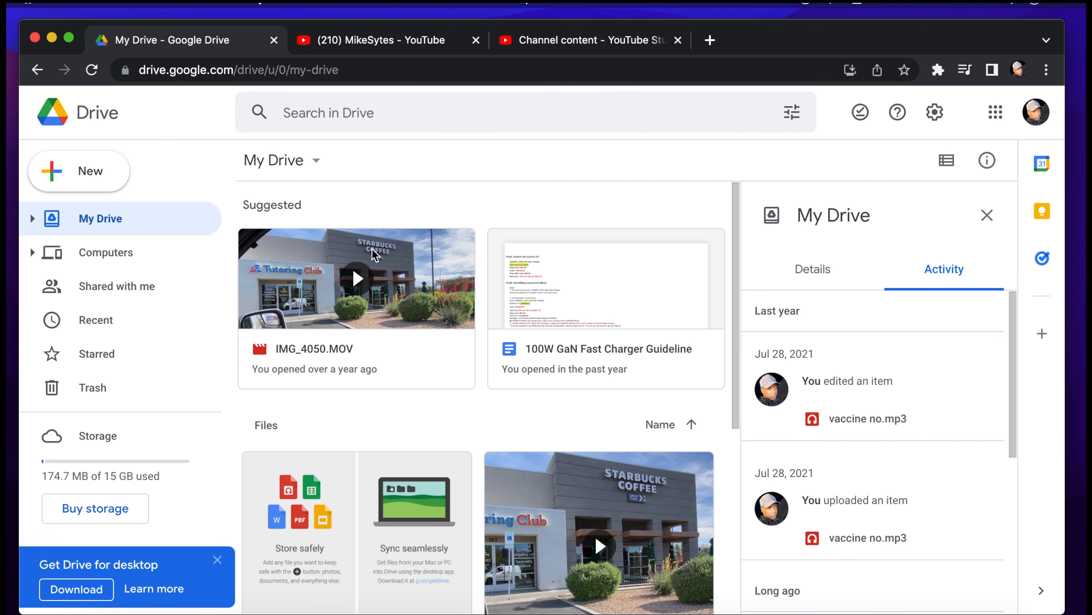
click(709, 41)
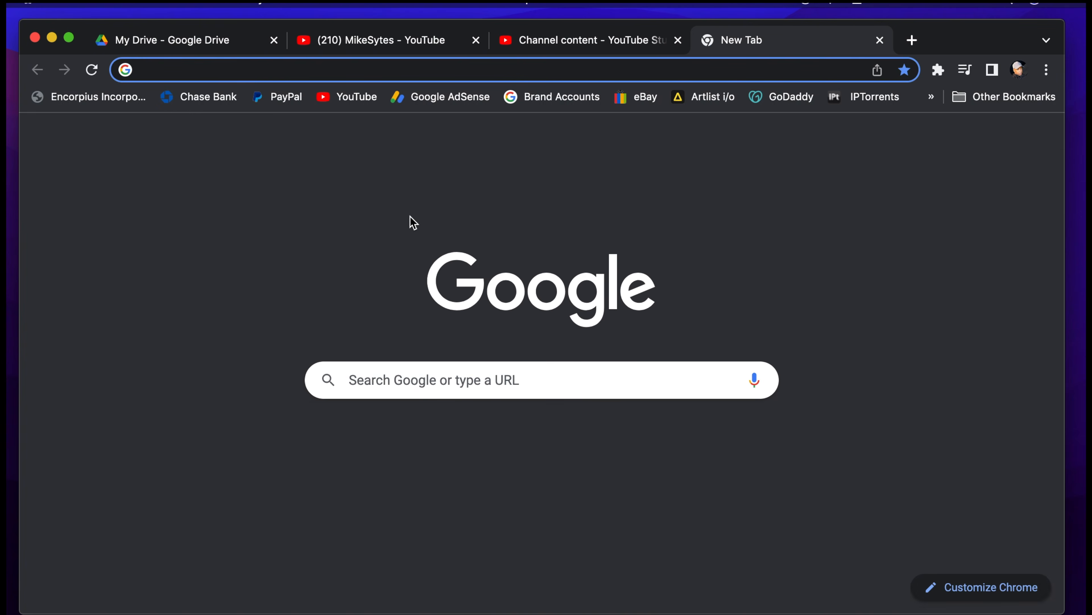
click(386, 380)
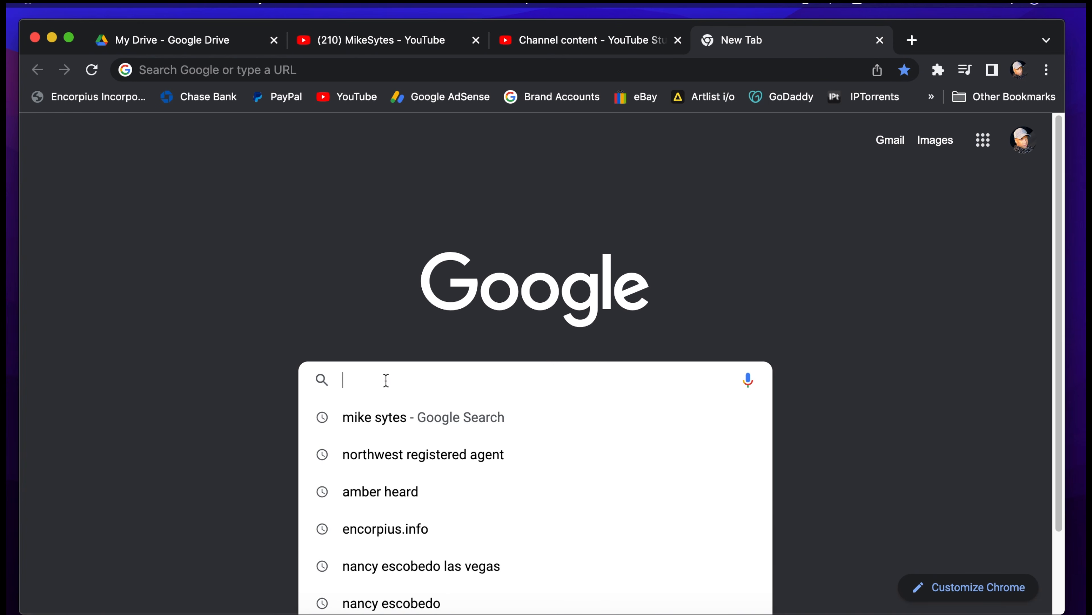
text(goo)
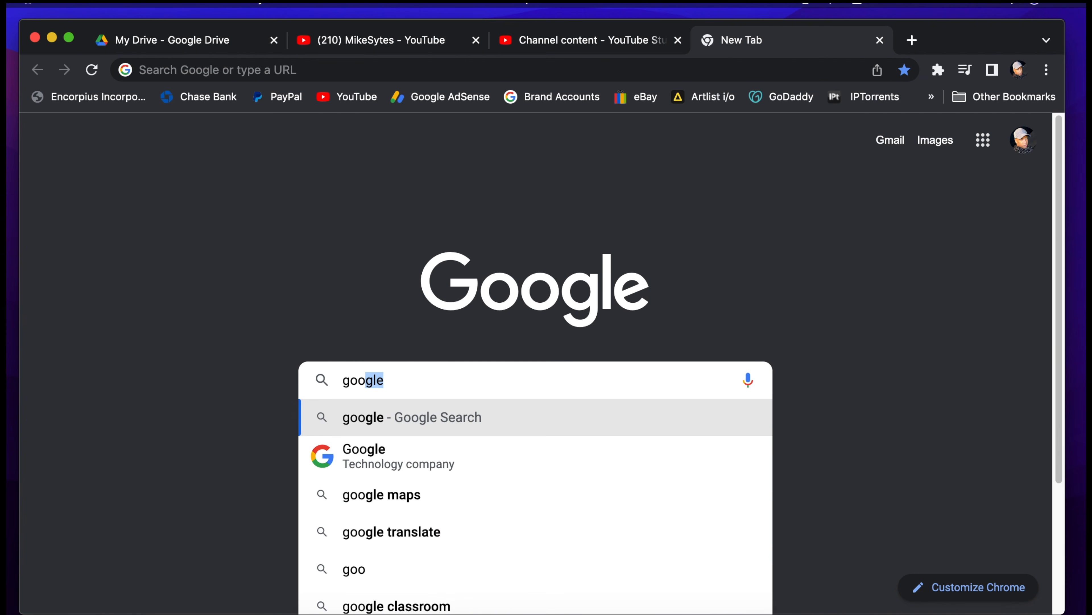
text(le drive)
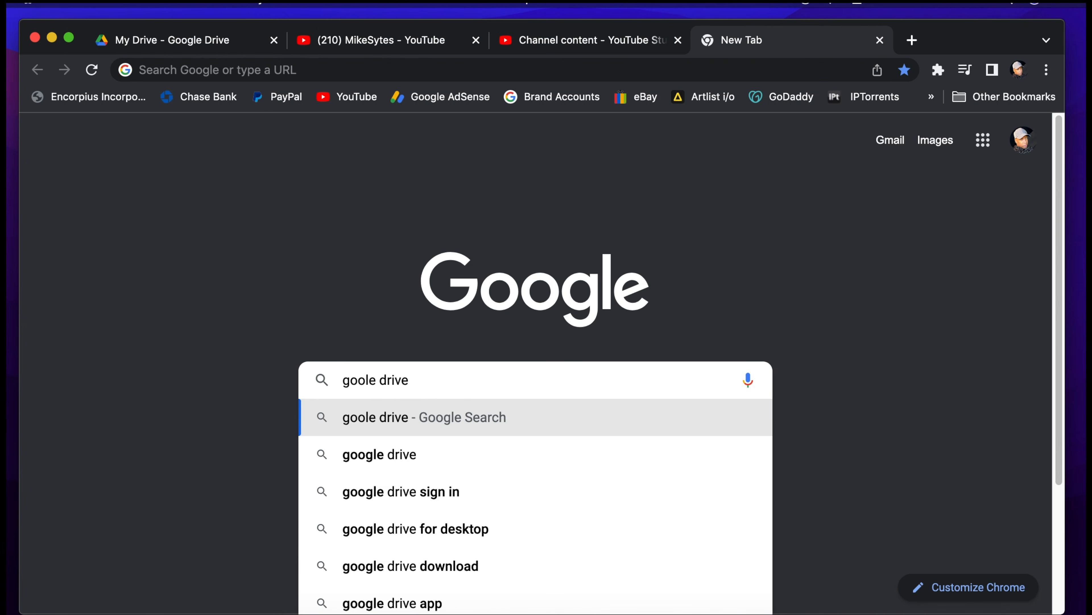
text( app)
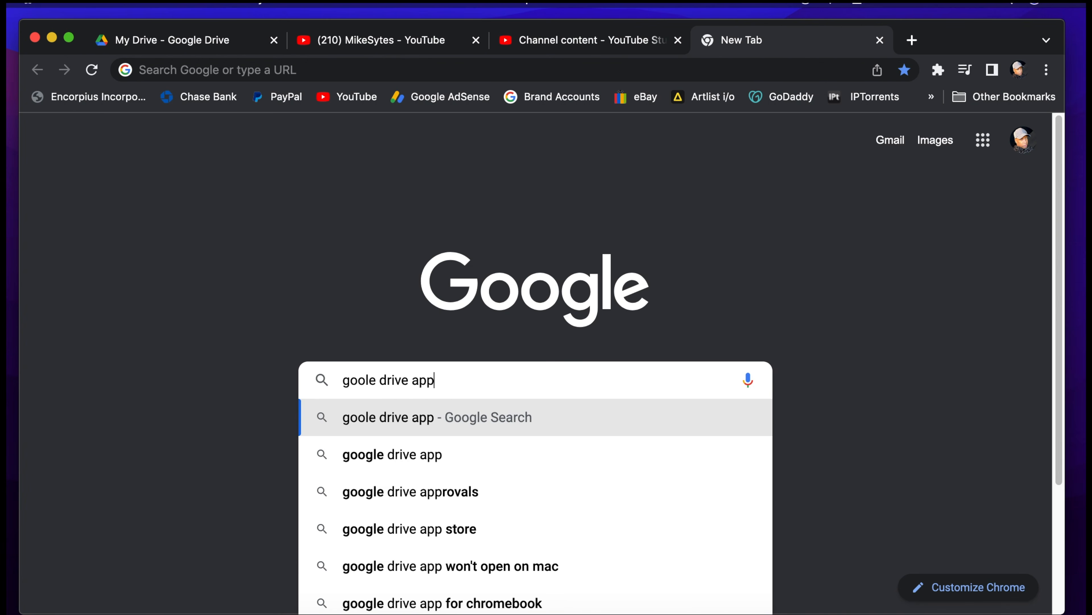
key(Return)
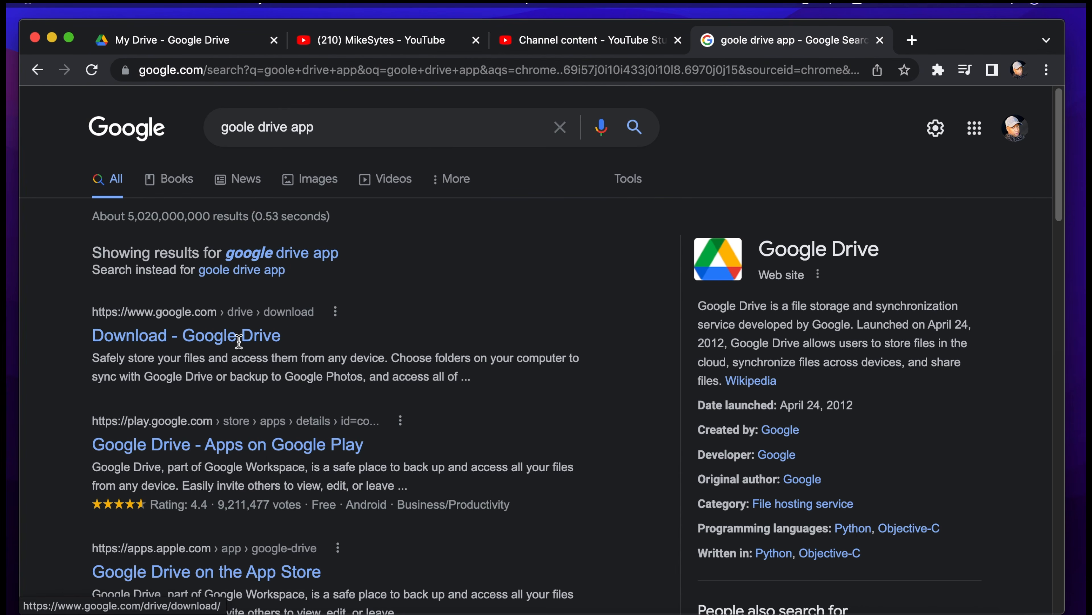
click(217, 340)
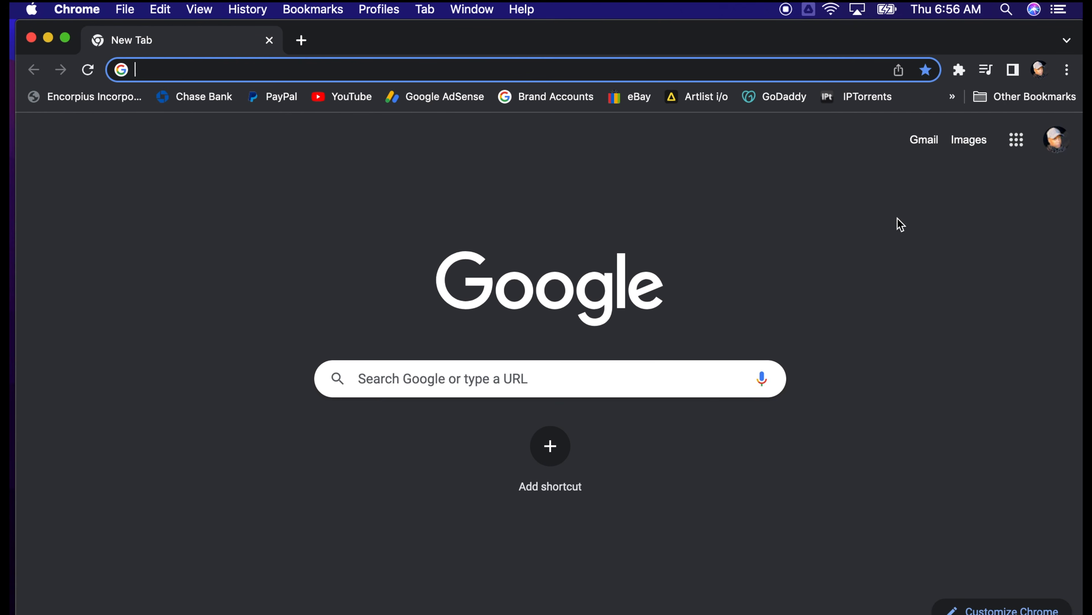
- Open Drive from the Google apps and download the Drive for desktop installer
click(1018, 139)
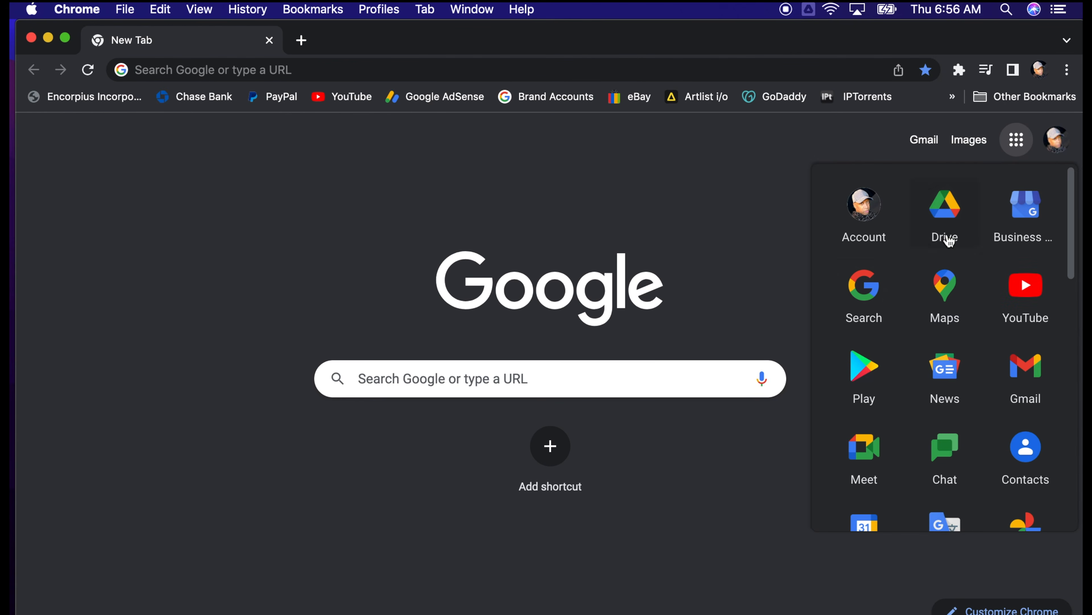
click(949, 202)
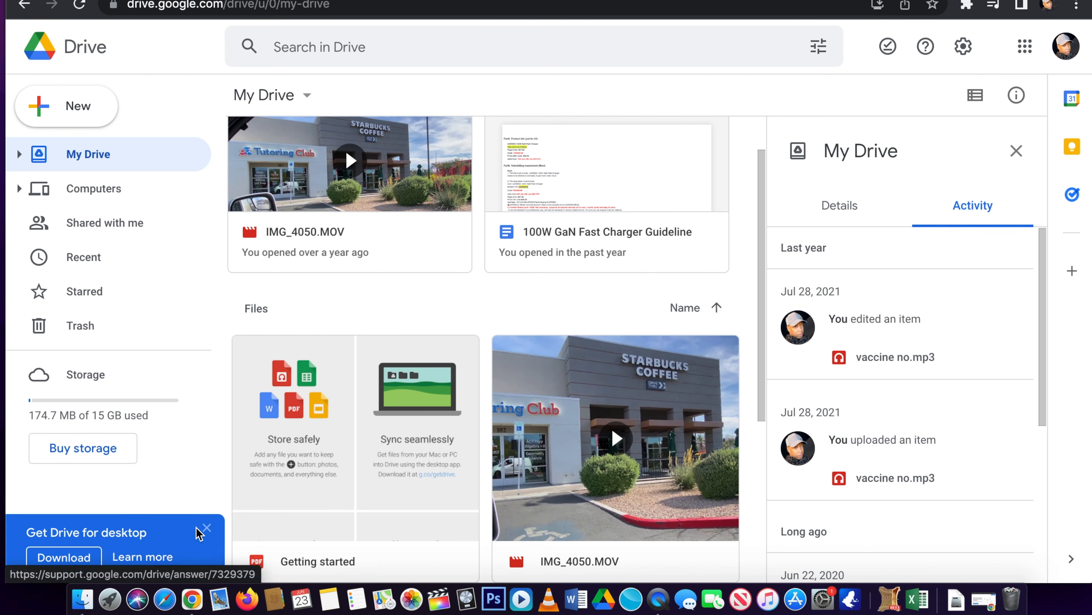
click(57, 559)
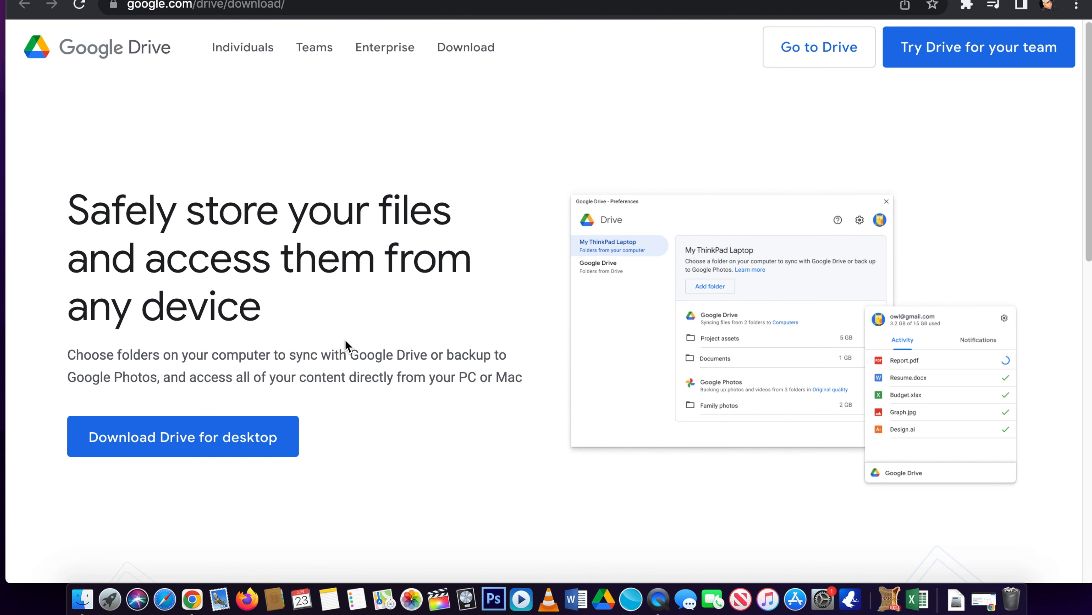
click(193, 434)
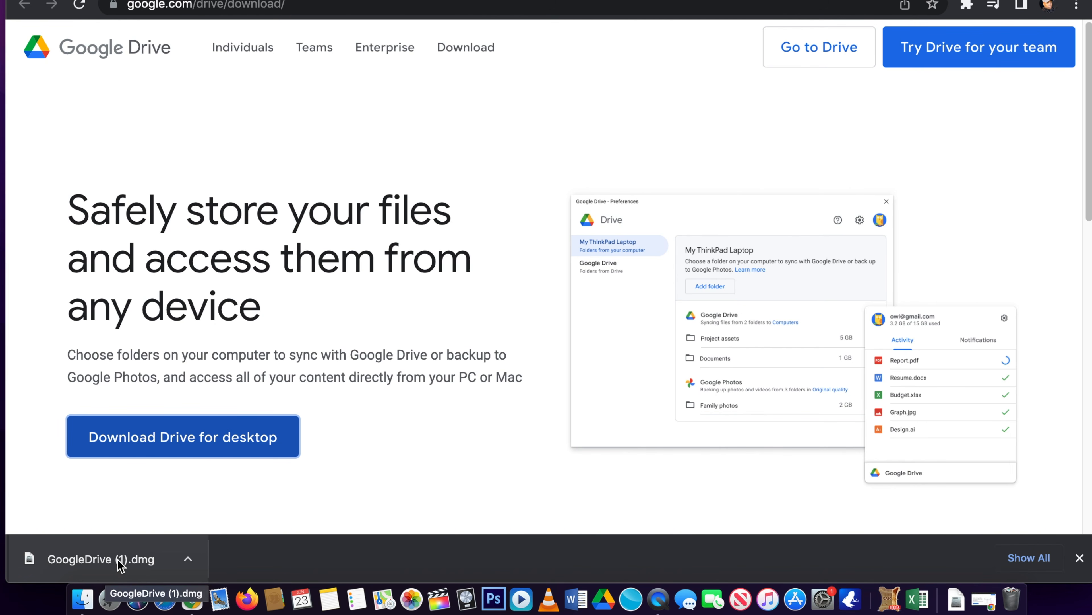
- Open the downloaded GoogleDrive (1).dmg, skipping its verification, and launch the GoogleDrive.pkg installer
click(98, 562)
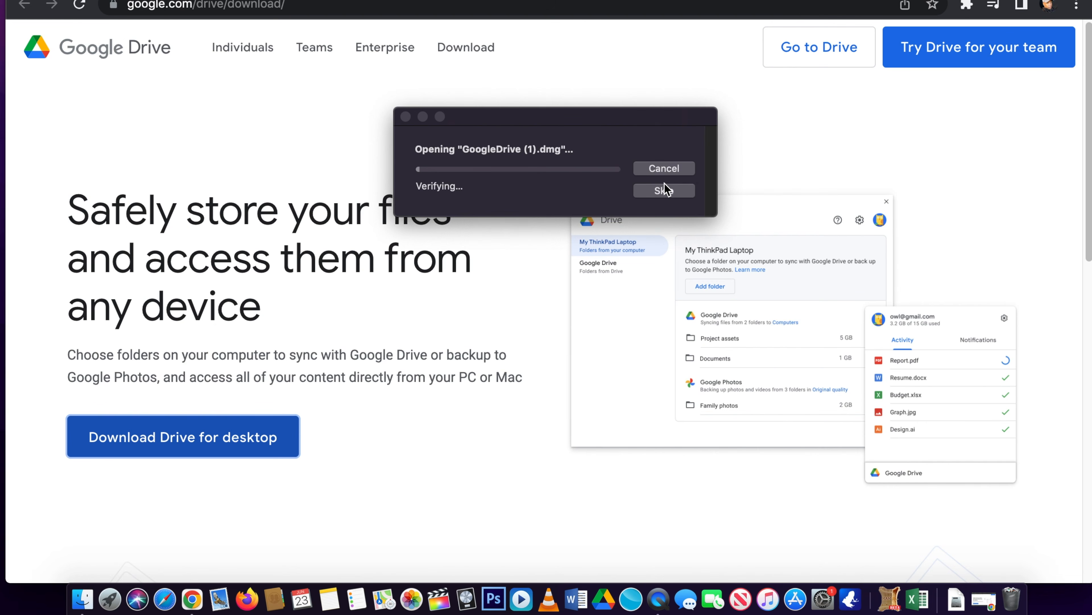
click(665, 189)
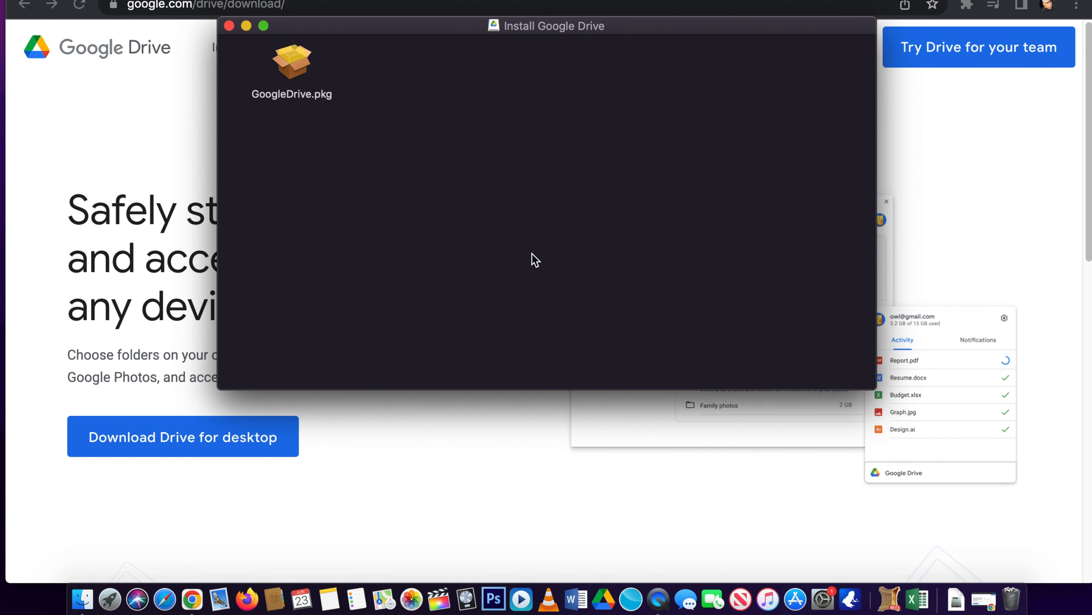
double_click(292, 68)
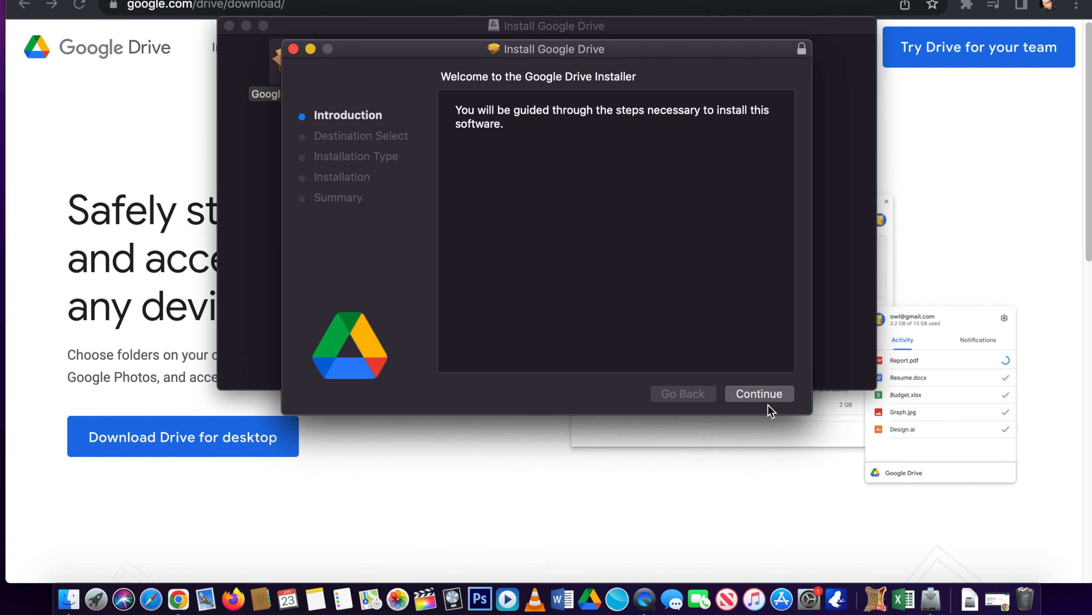
- Run the standard Google Drive installation, authorizing it with the Mac account password, decline opening the preferences, and close the installer
click(765, 396)
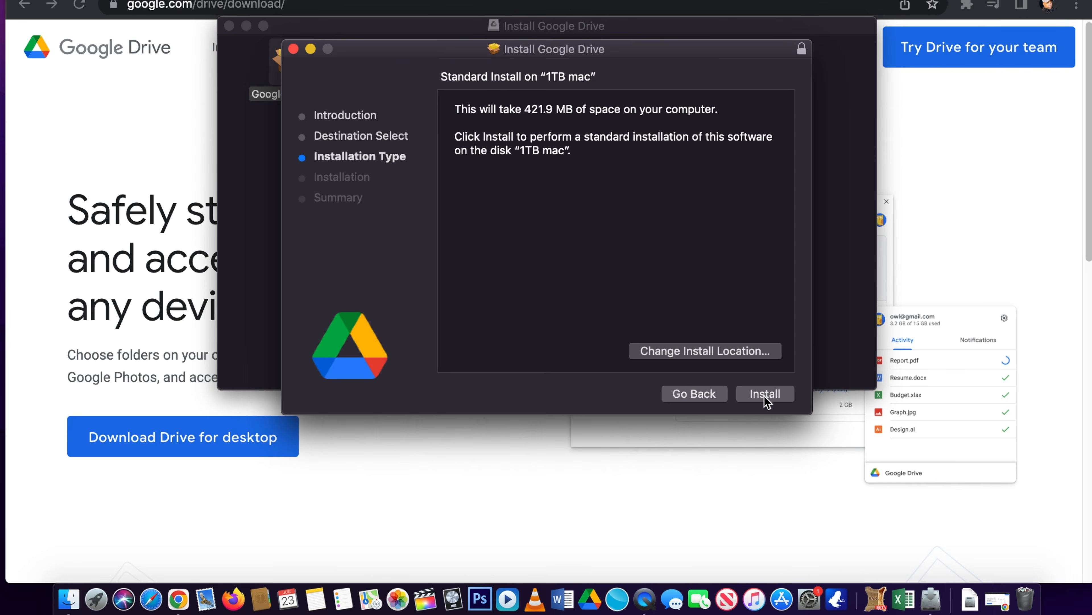
click(765, 394)
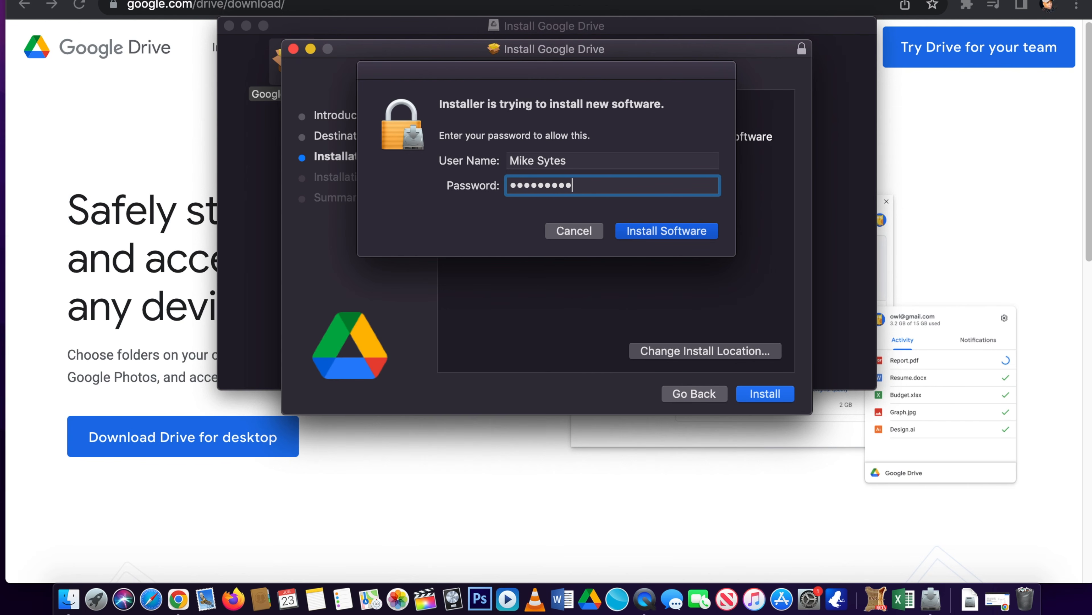
click(673, 231)
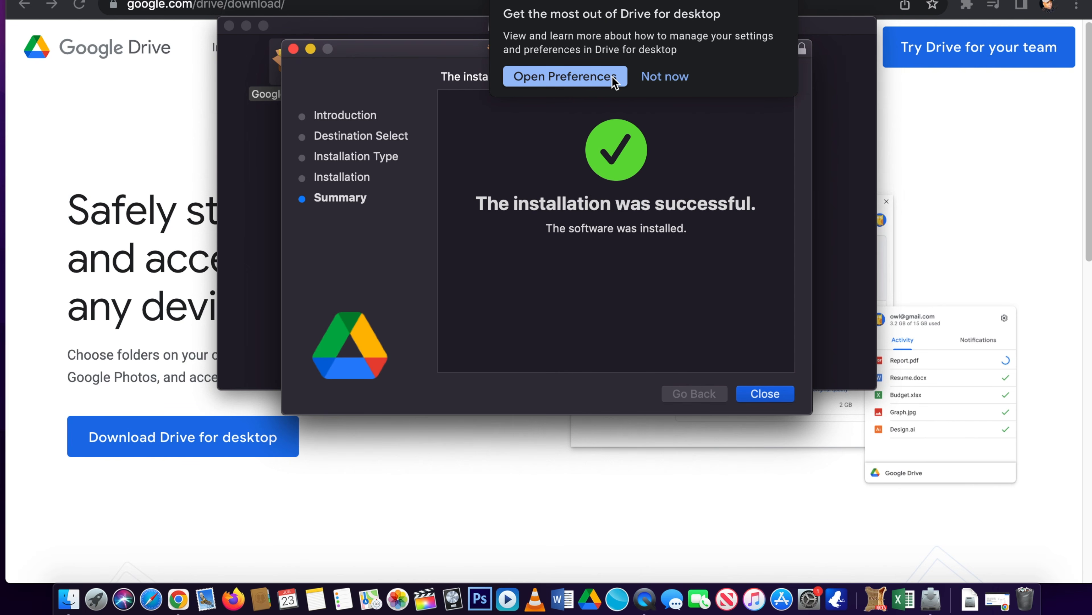
click(651, 79)
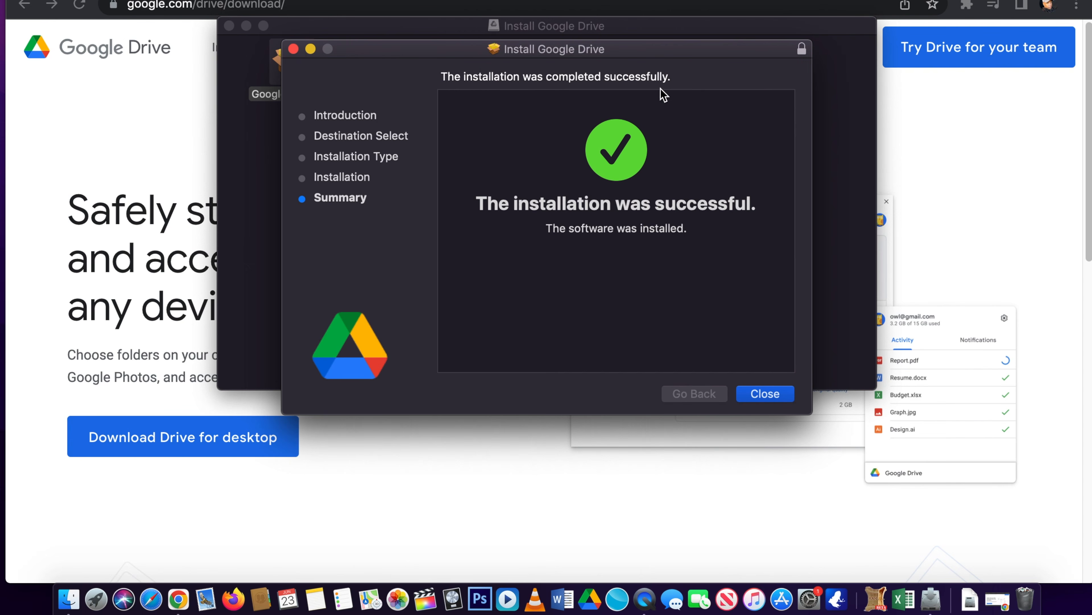
click(765, 394)
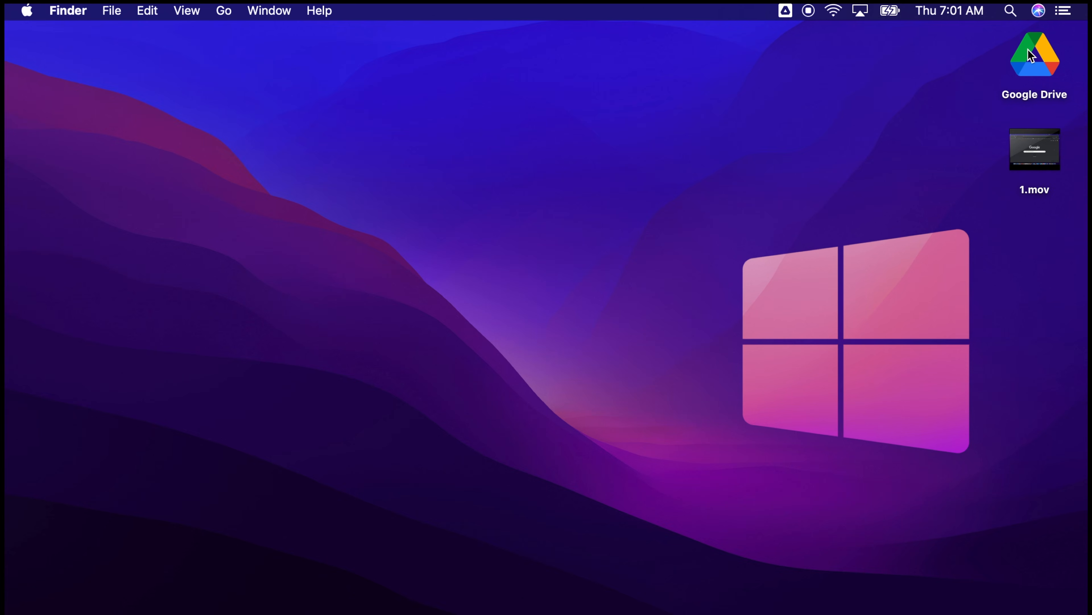
- Open the Google Drive volume from the desktop and enlarge its Finder window
click(1031, 73)
double_click(1030, 73)
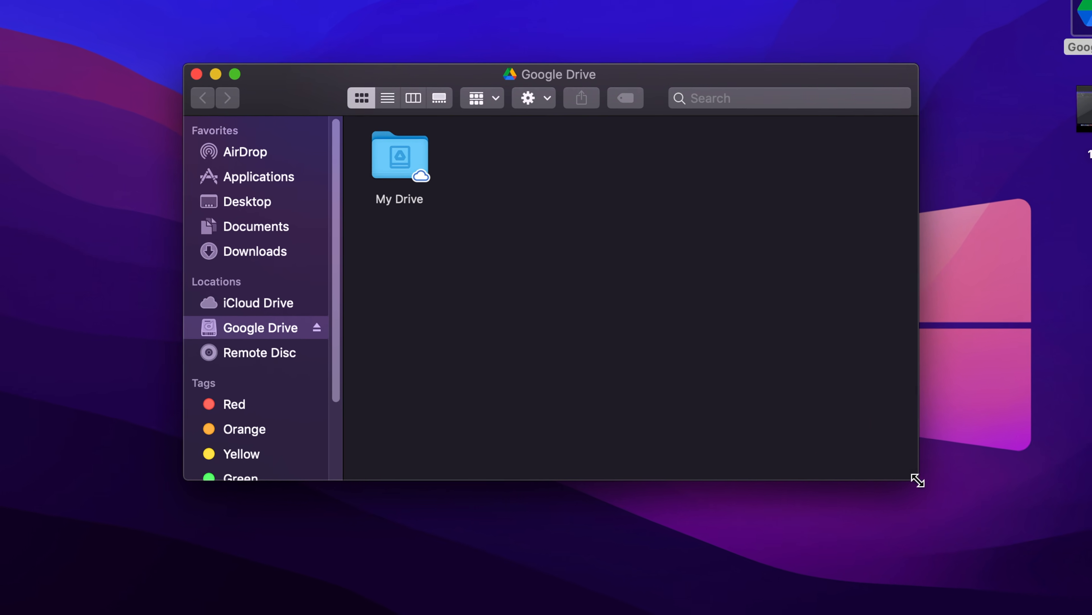
drag(918, 479, 1034, 559)
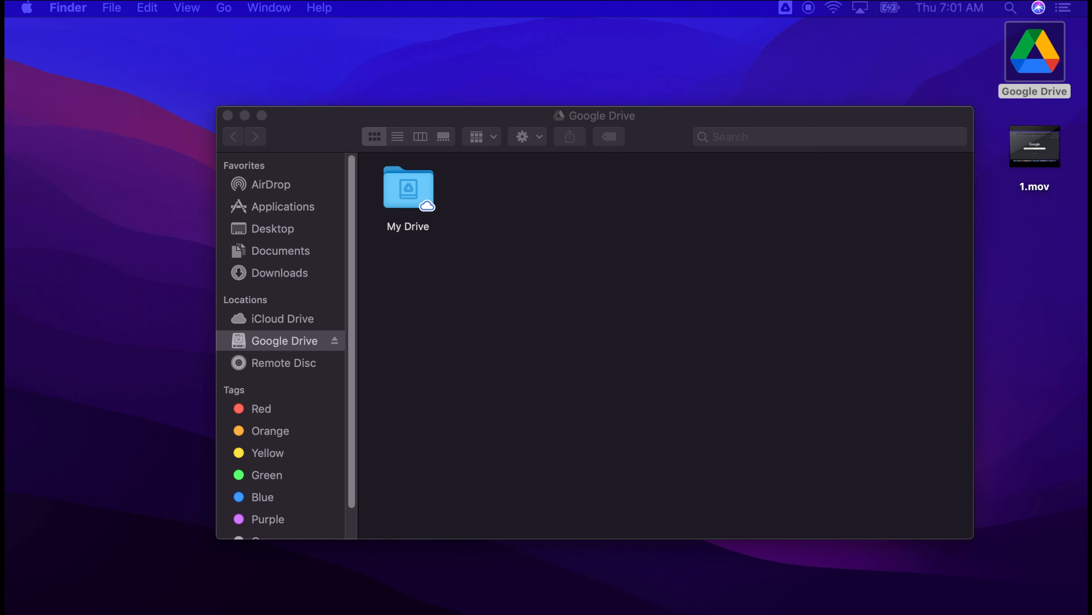
- Arrange the Chrome window and the Google Drive Finder window so they overlap and both stay reachable
drag(1091, 396, 380, 41)
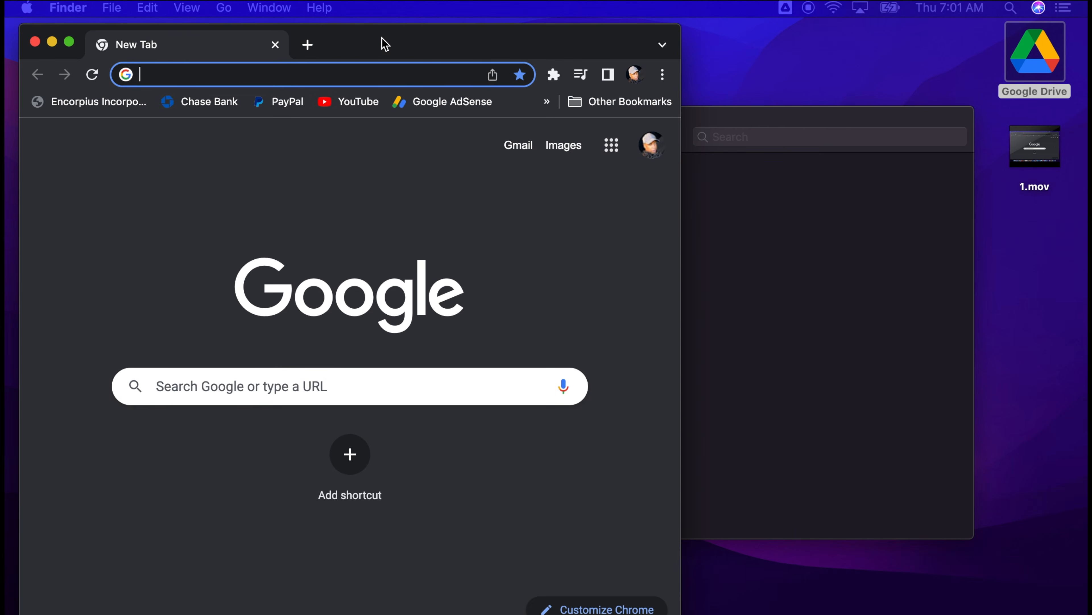
drag(723, 222, 937, 219)
click(960, 115)
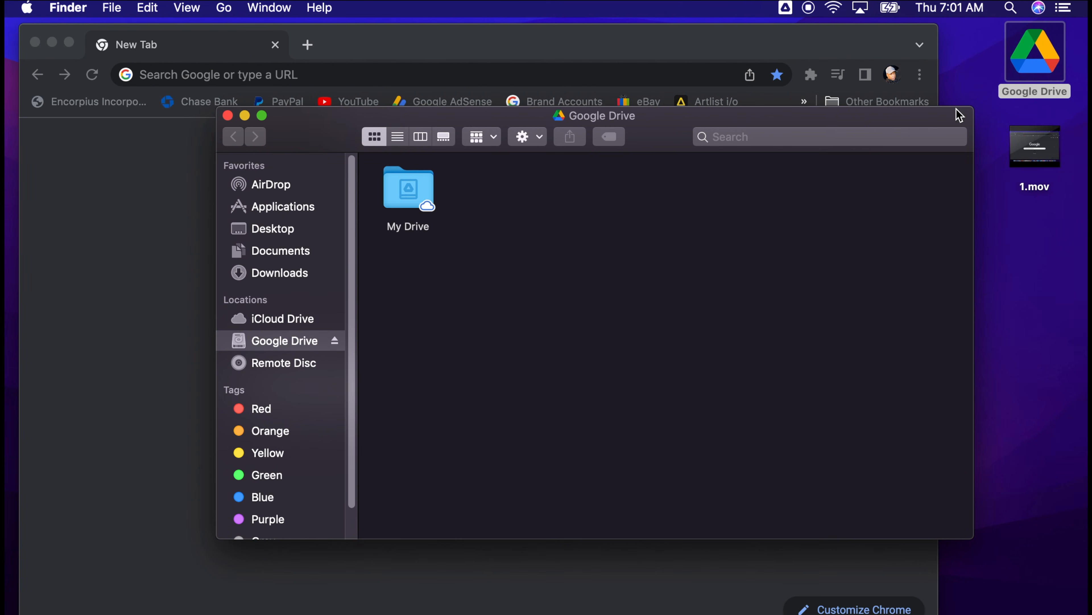
drag(843, 125, 940, 130)
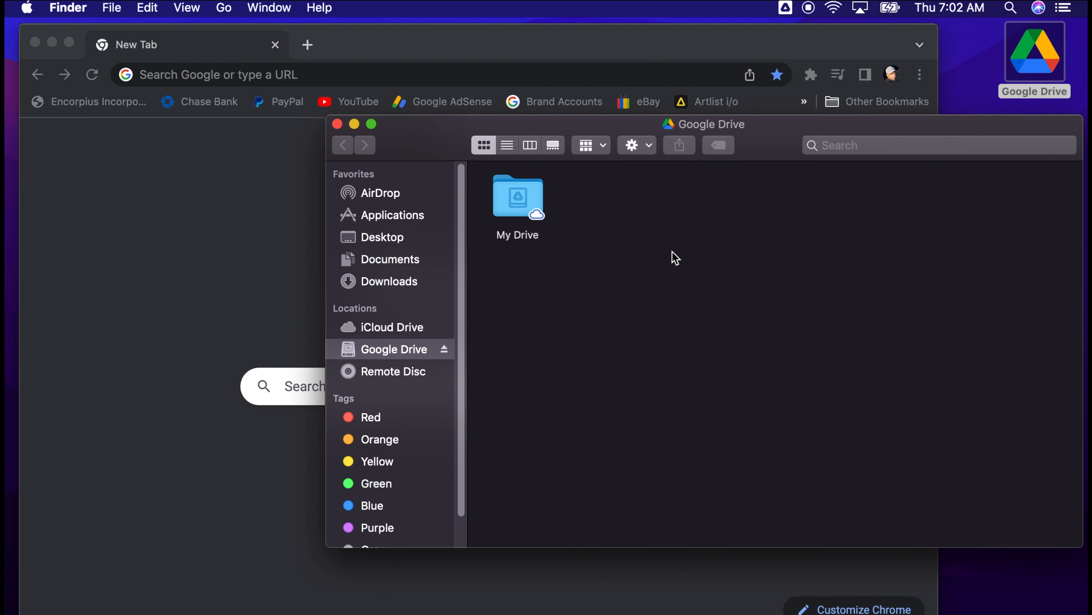
- Switch to Chrome and open Drive from the Google apps
click(367, 56)
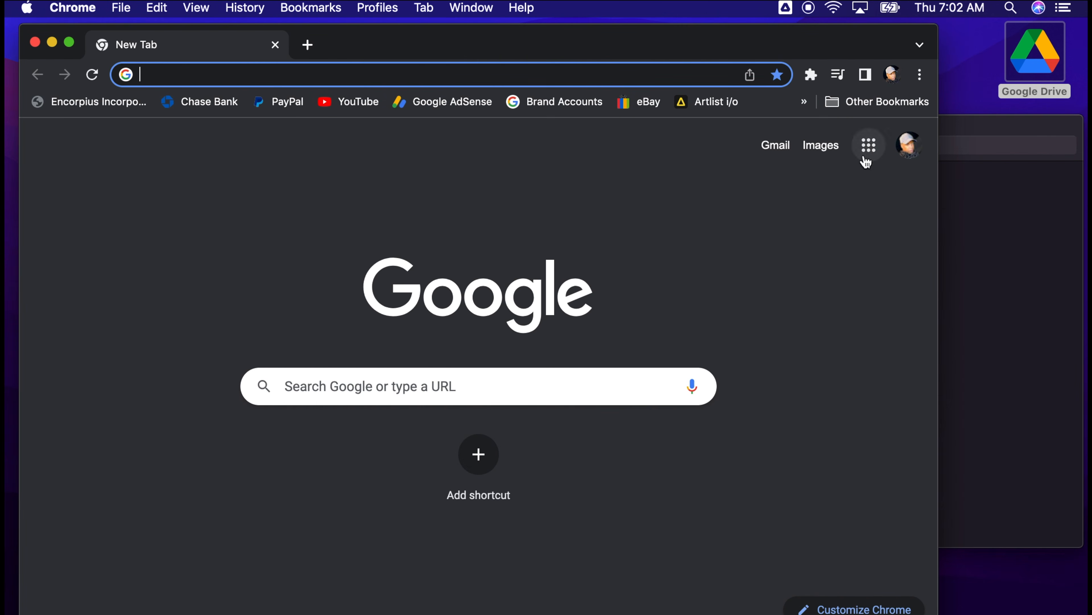
click(870, 149)
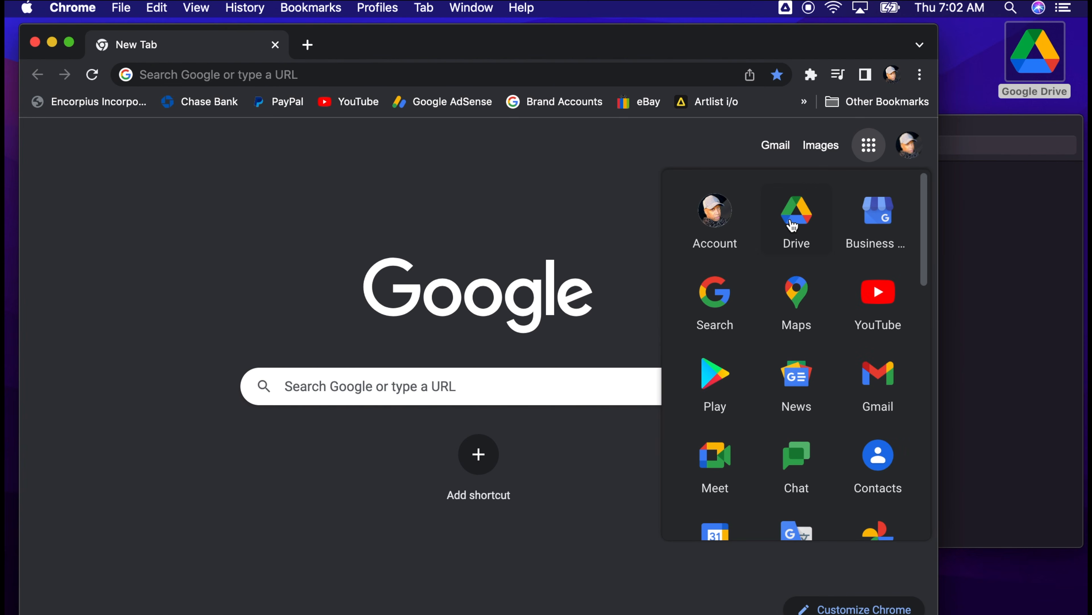
click(796, 213)
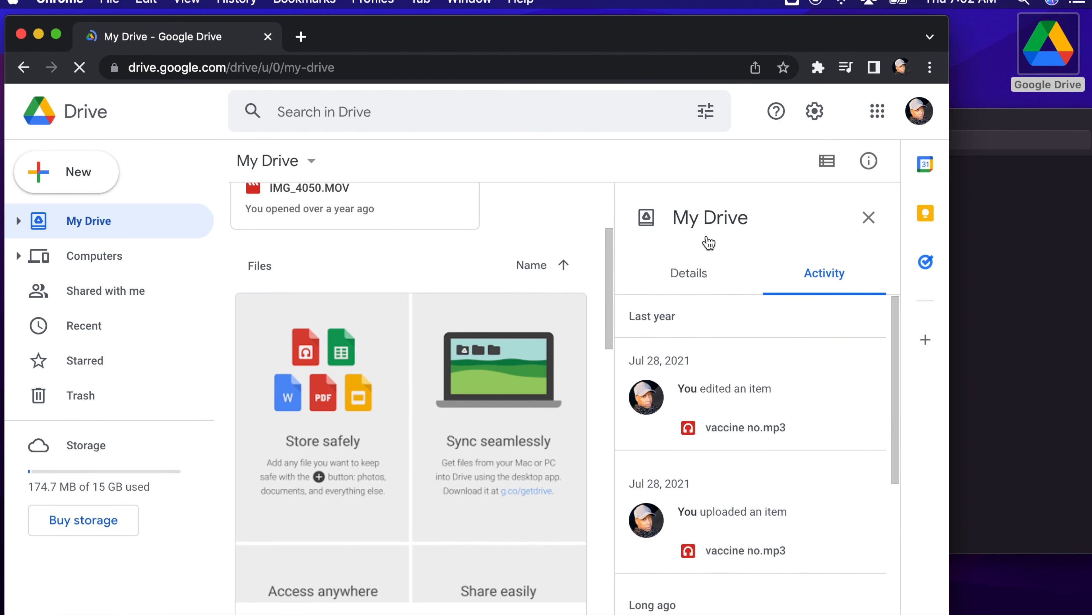
scroll(387, 322, up, 4)
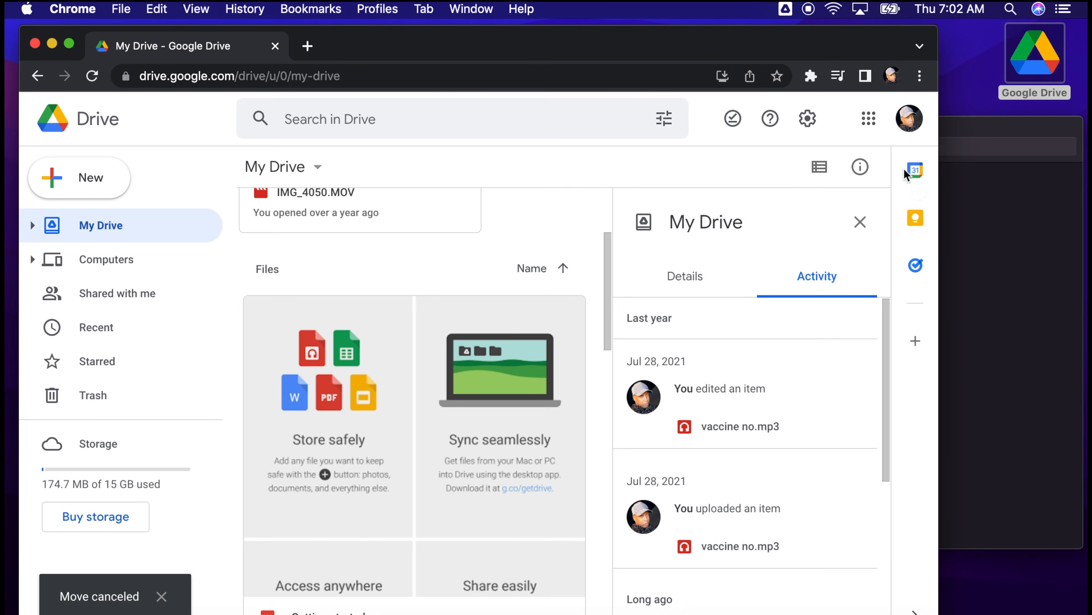
- Return to the Google Drive Finder window and open its My Drive folder
click(1006, 128)
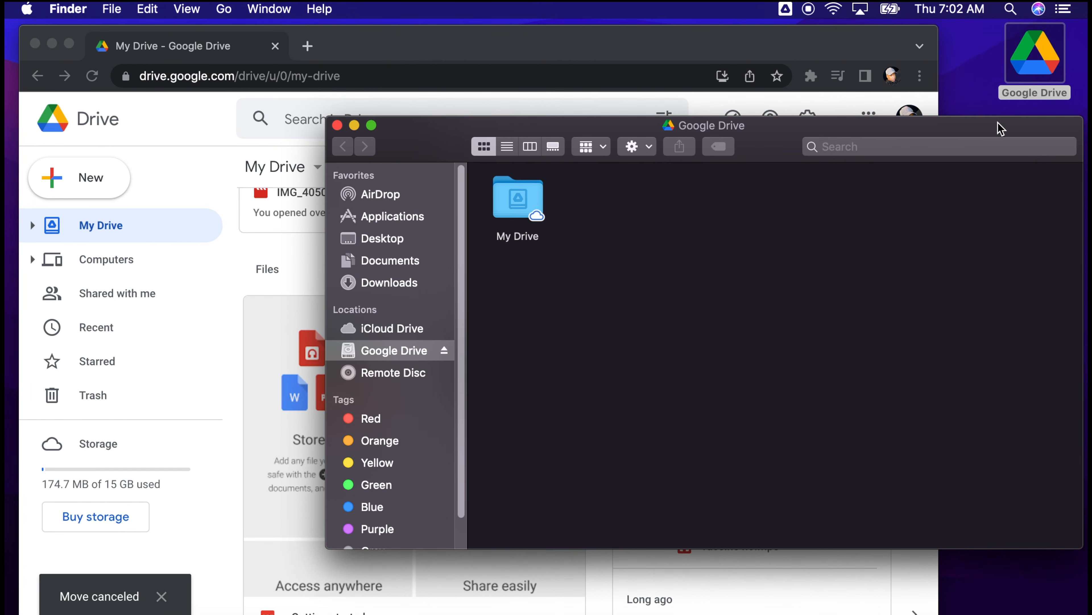
double_click(516, 201)
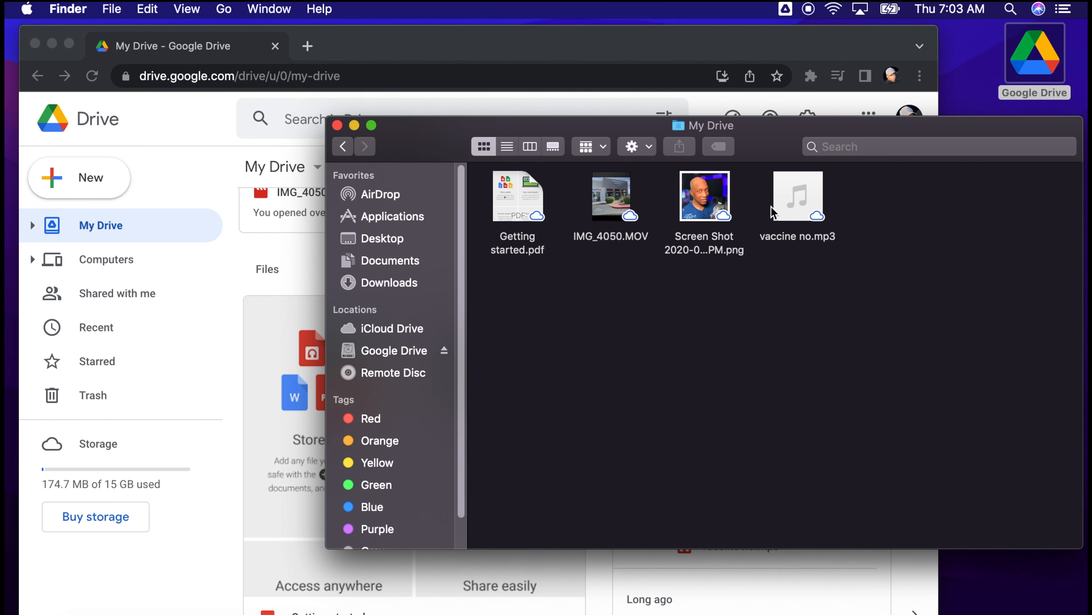
mouse_move(784, 208)
- Compare the files in Drive on the web with the My Drive folder in Finder, and select IMG_4050.MOV there
click(396, 51)
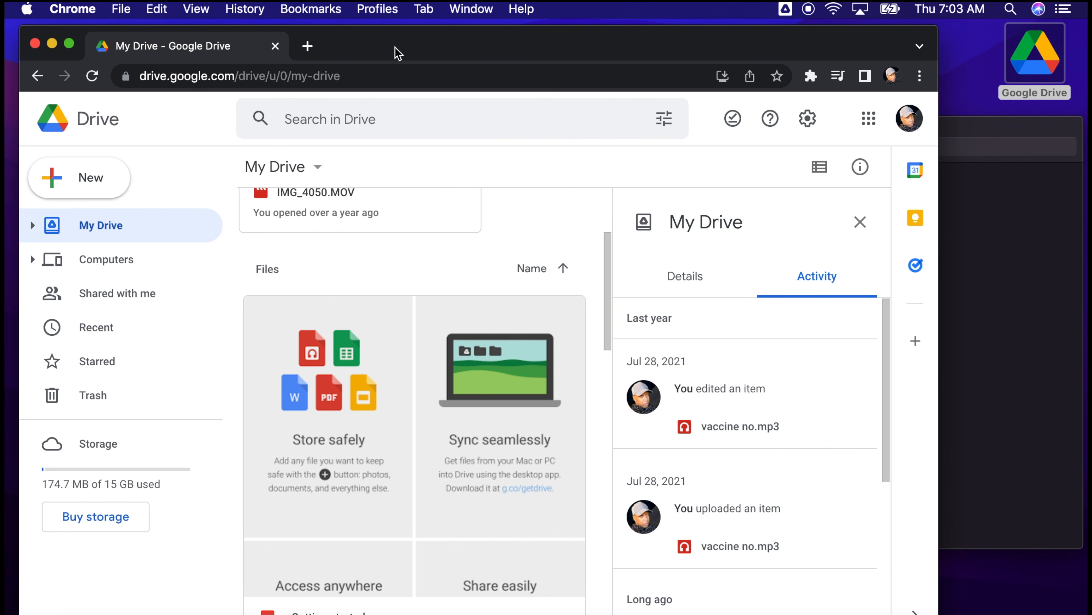
scroll(395, 366, down, 10)
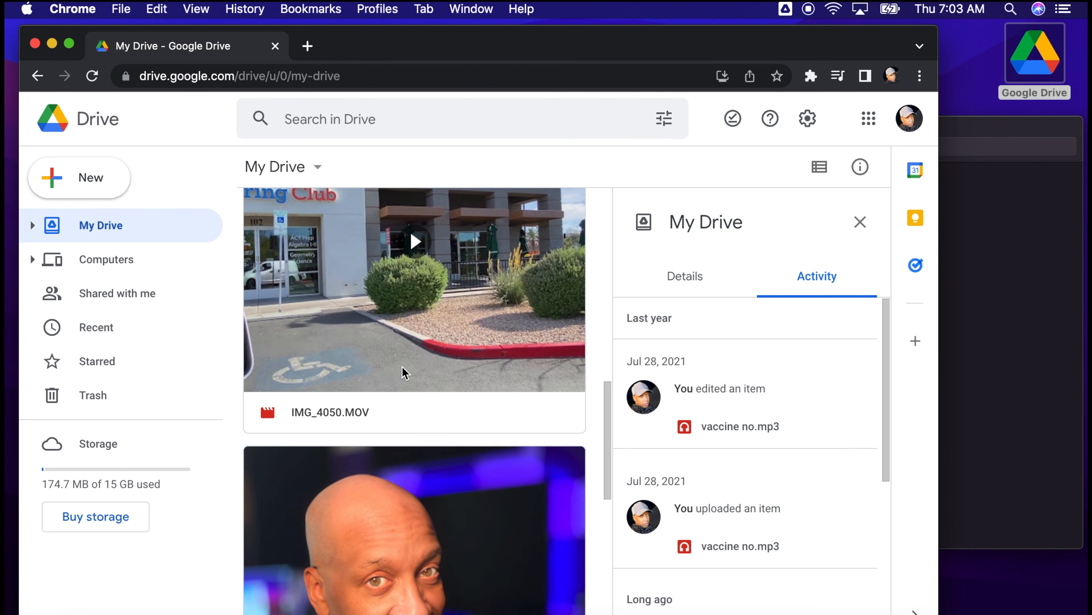
scroll(404, 370, up, 10)
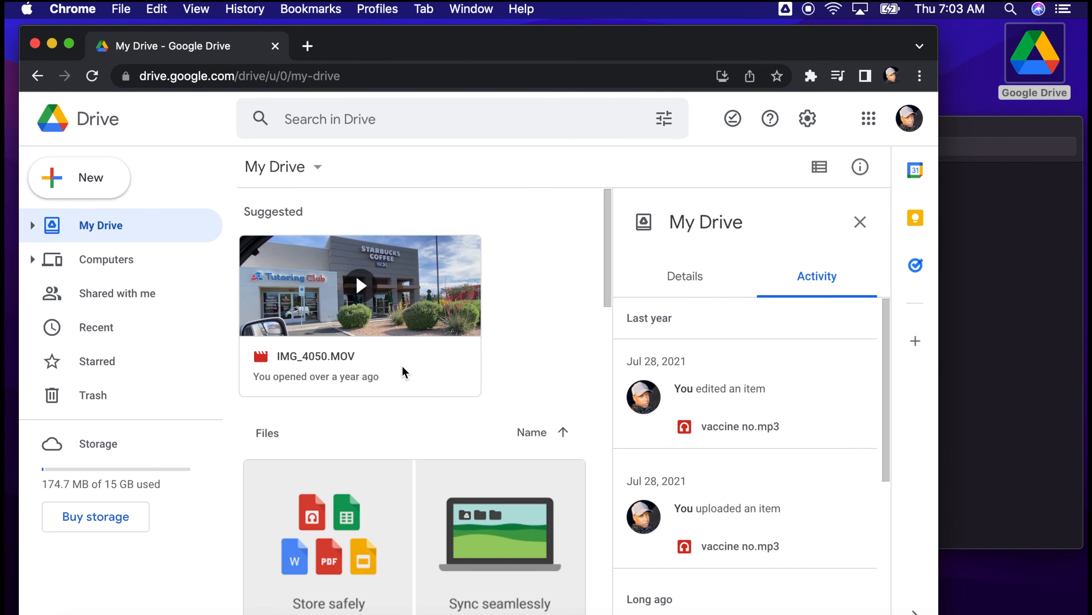
click(949, 132)
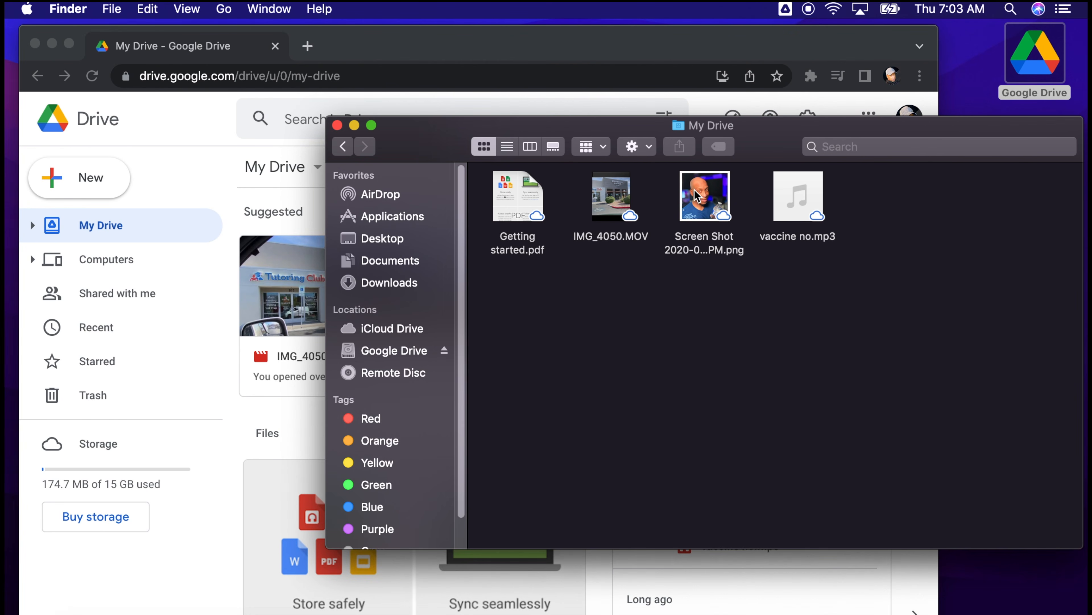
mouse_move(617, 198)
mouse_down()
mouse_move(620, 245)
mouse_move(606, 238)
mouse_move(619, 197)
mouse_up()
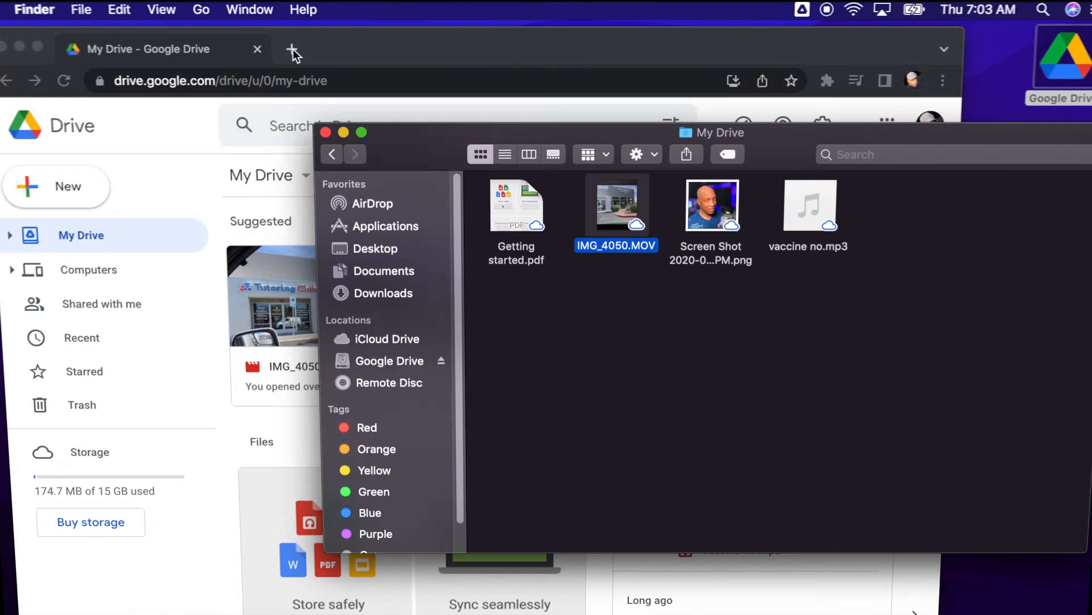
- Open YouTube in a new Chrome tab and search for the creator's channel by name
click(307, 46)
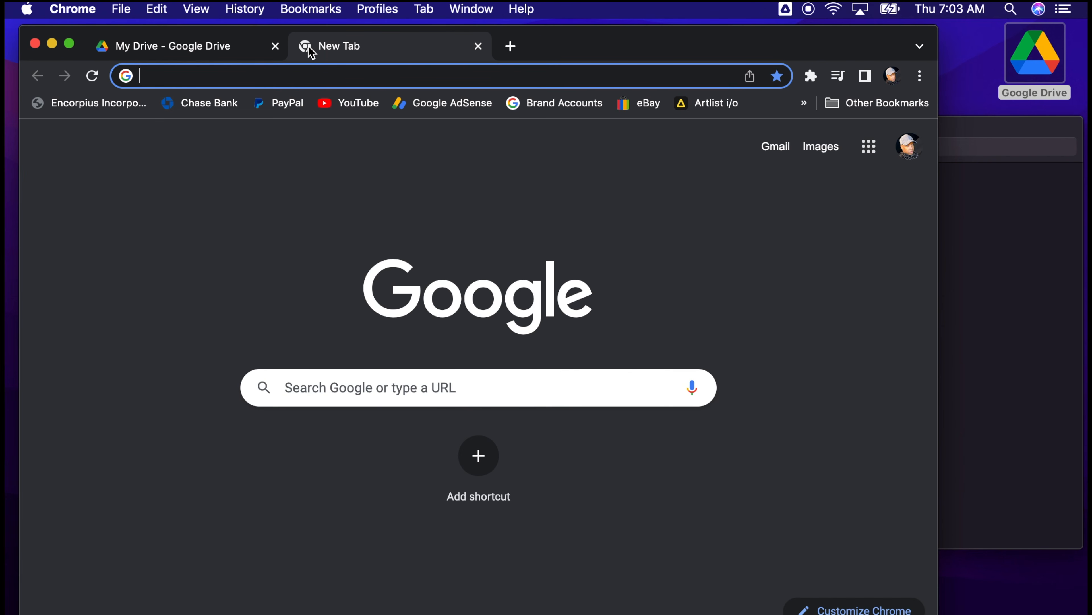
click(361, 103)
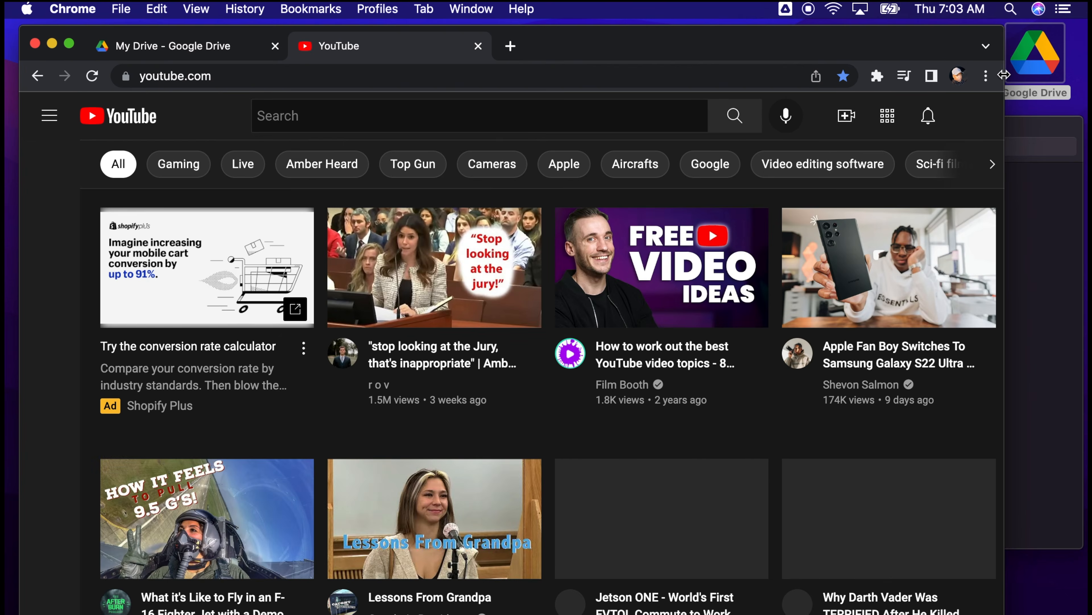
click(358, 119)
text(mike sytes)
key(Return)
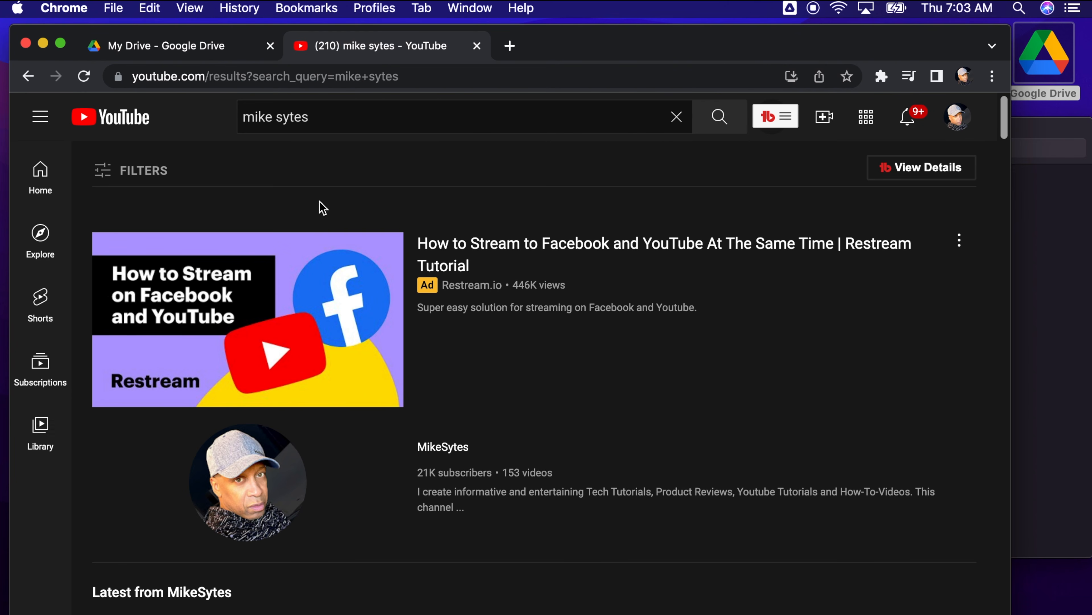
- Open the creator's channel from the results, and go through its video management to the Upload videos dialog in YouTube Studio
click(221, 461)
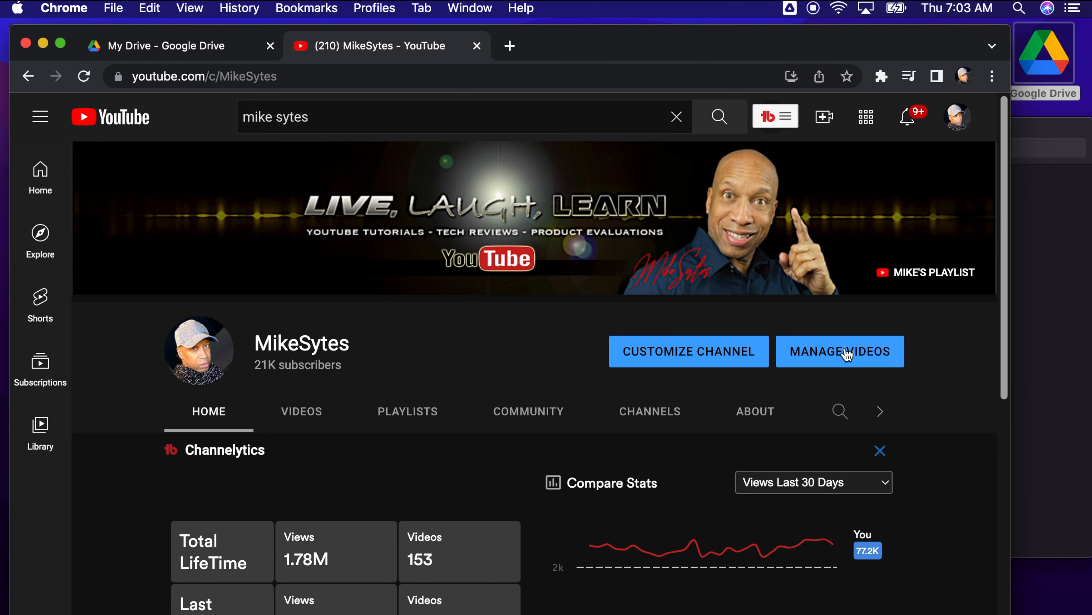
click(821, 355)
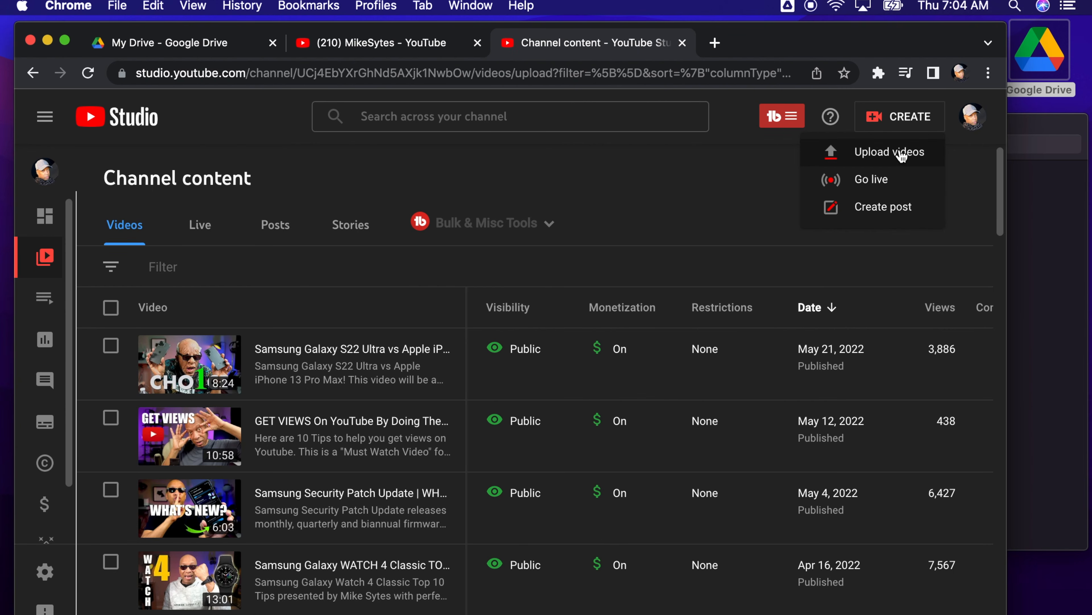
click(902, 156)
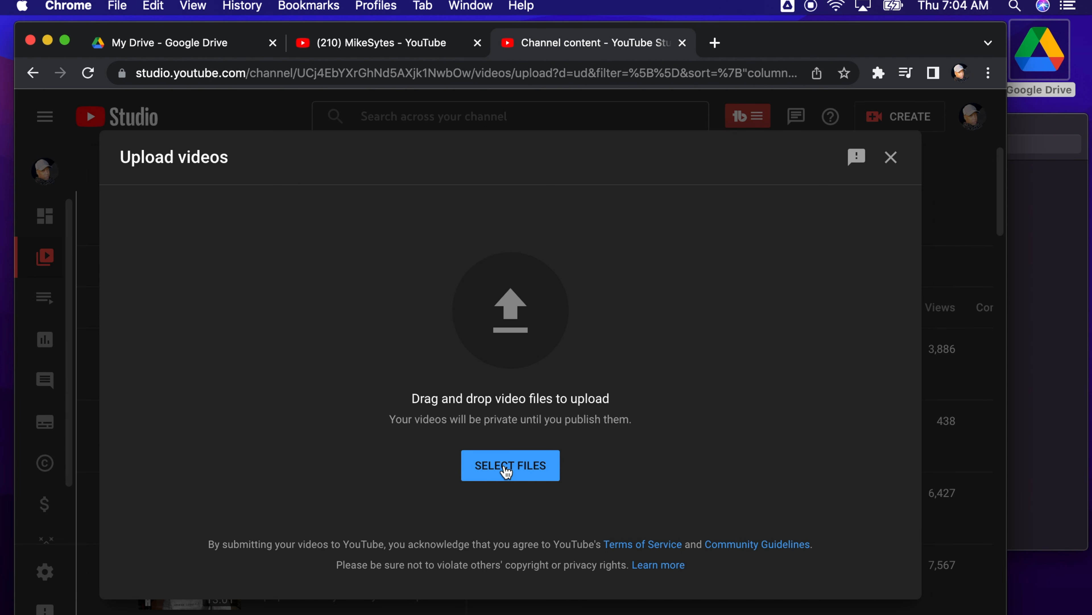
- Try to drop IMG_4050.MOV from the My Drive Finder window onto the Upload videos dialog
click(1036, 135)
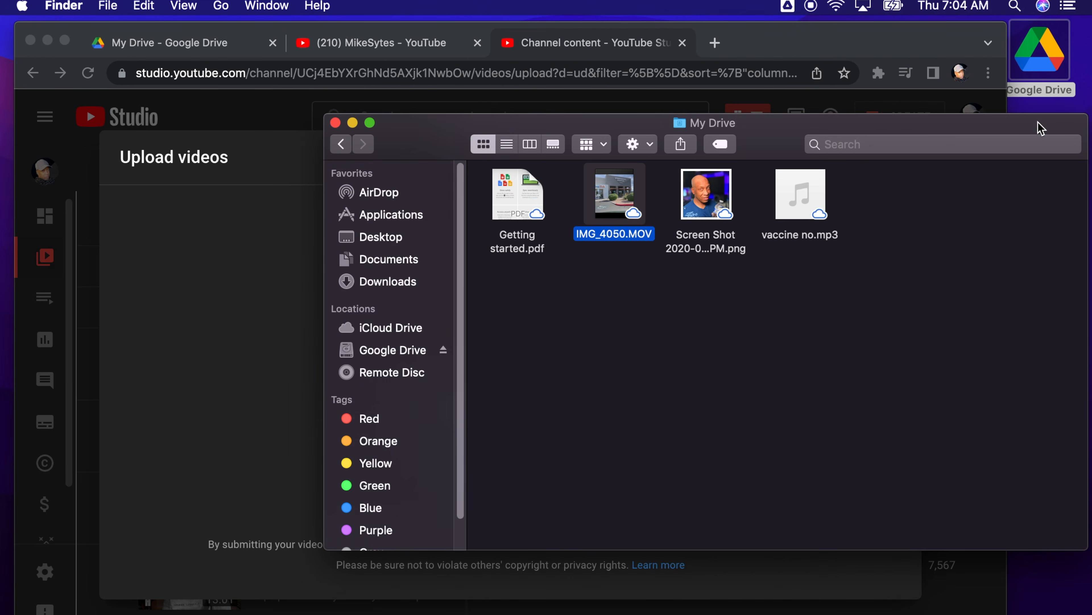
drag(743, 138, 1089, 98)
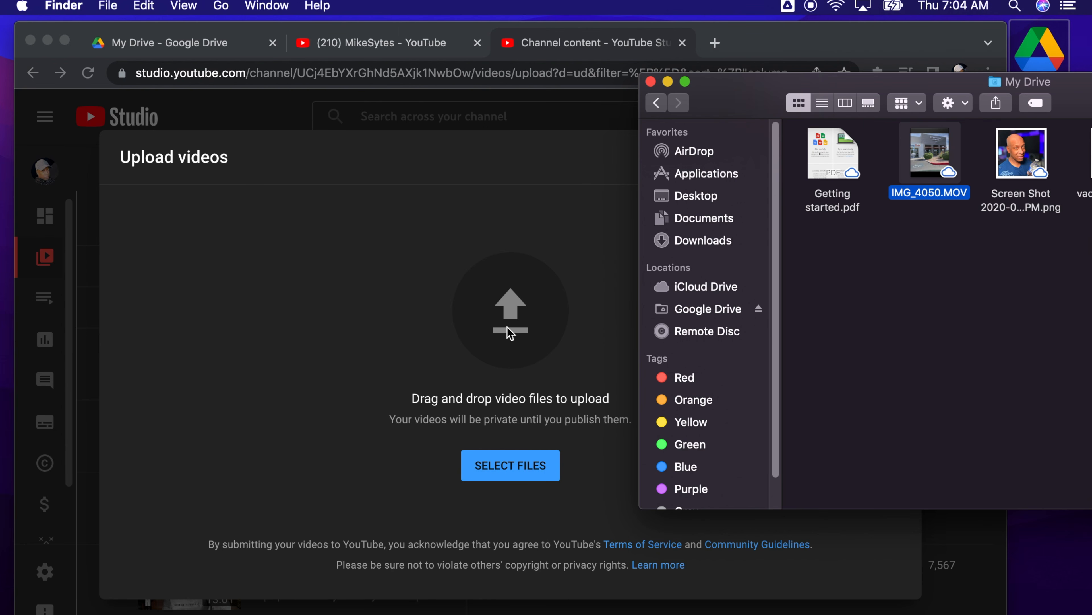
drag(930, 157, 508, 310)
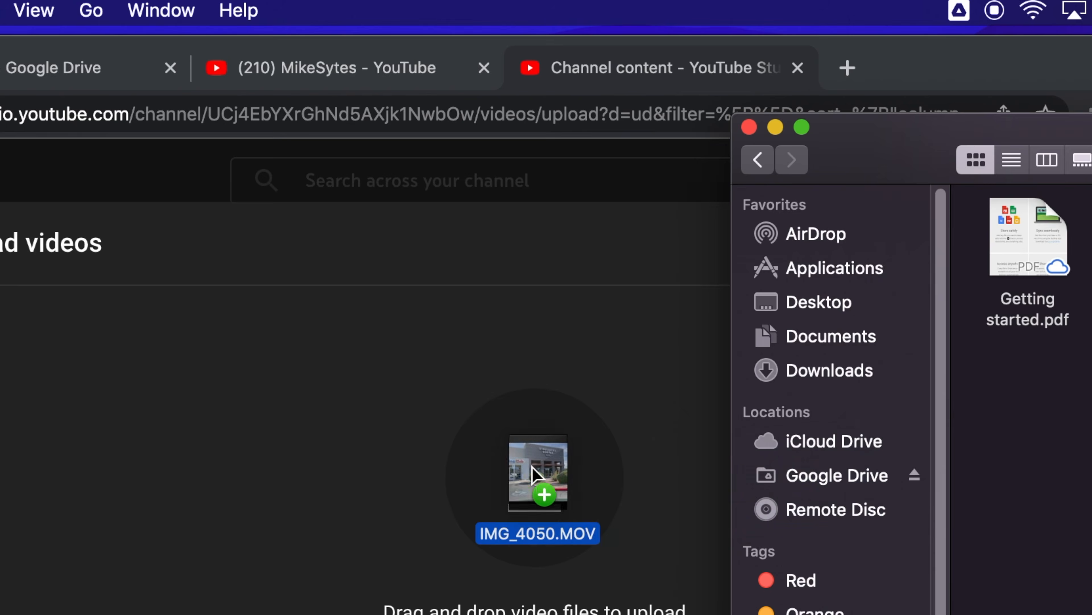
mouse_move(532, 466)
mouse_down()
mouse_move(518, 477)
mouse_move(529, 485)
mouse_up()
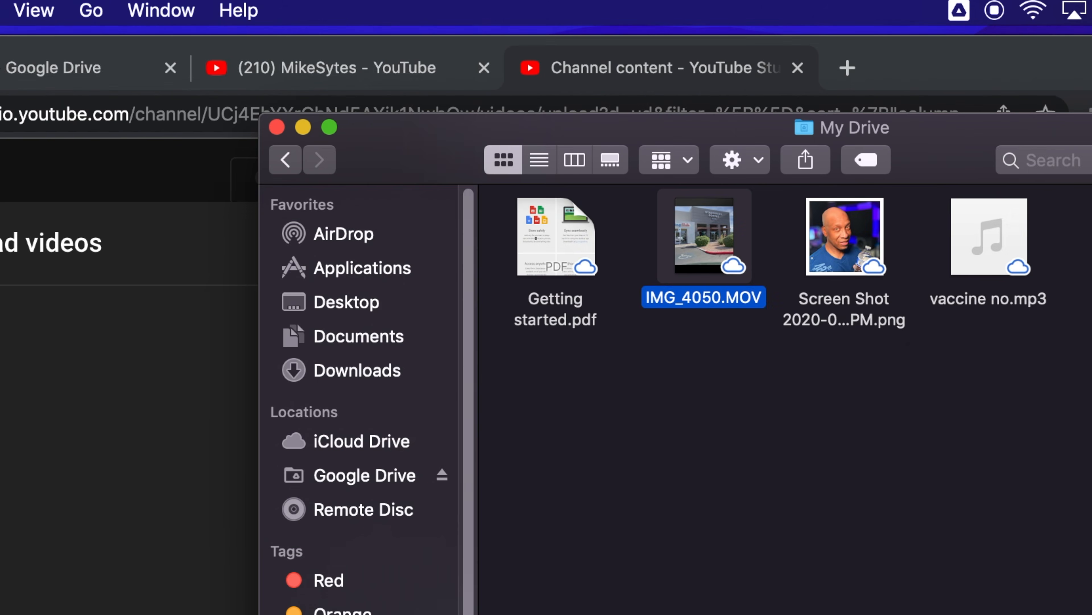
mouse_move(832, 265)
mouse_down()
mouse_move(886, 383)
mouse_move(838, 280)
mouse_up()
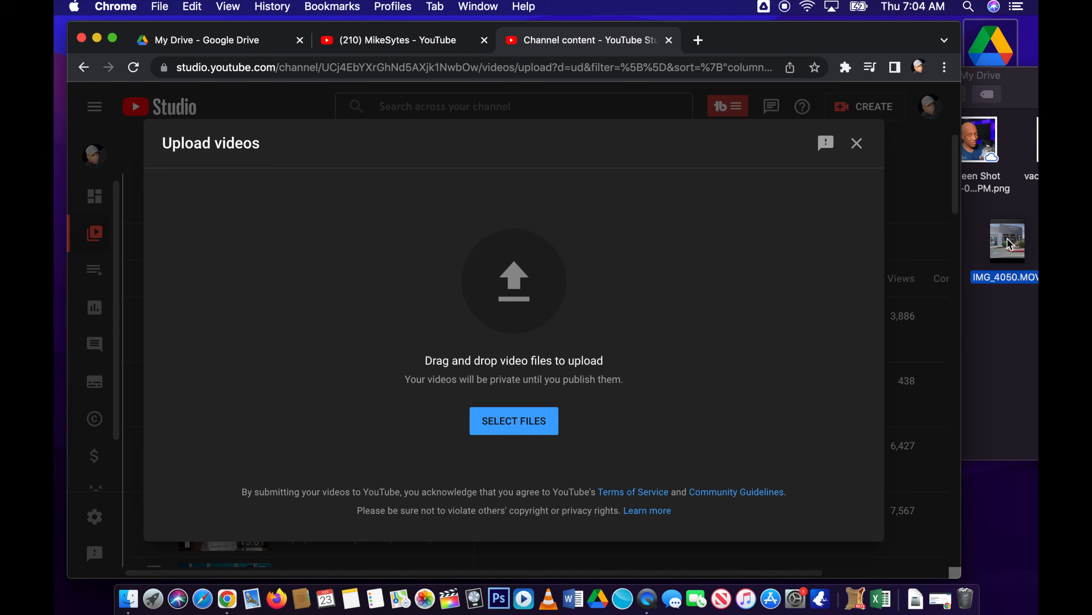
drag(1002, 244, 997, 243)
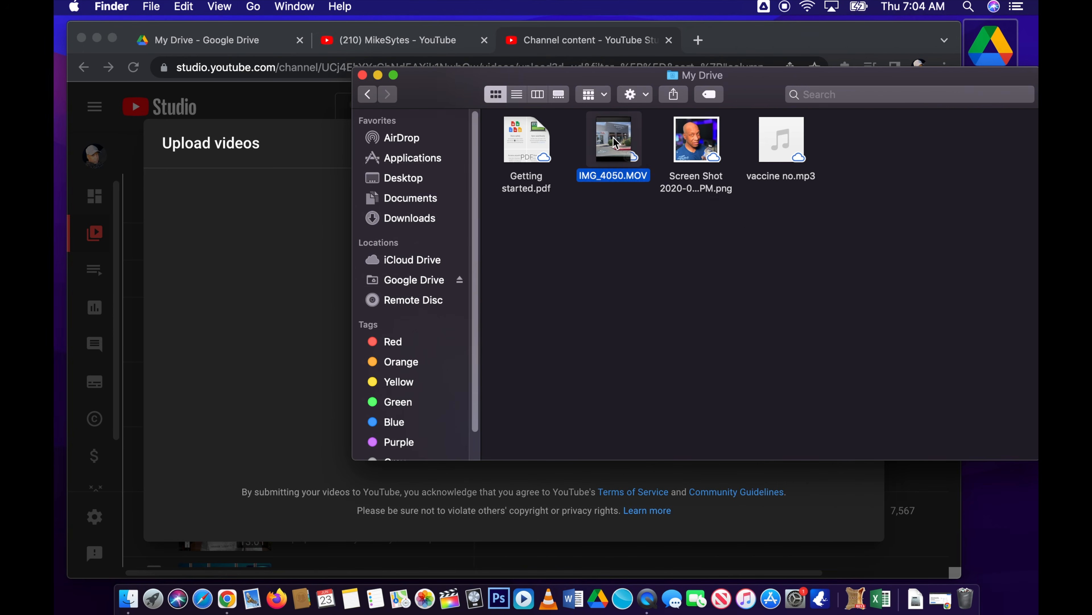
- Move the Finder window clear of the Upload videos dialog, and browse to Google Drive's My Drive folder in the dialog's file picker
drag(537, 75, 815, 48)
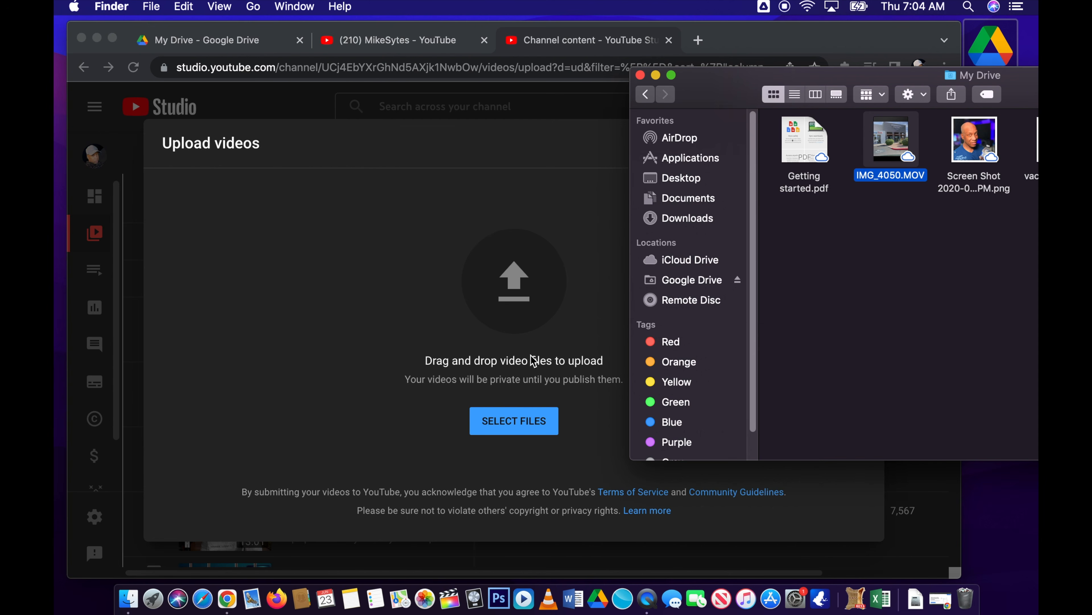
click(514, 424)
click(515, 423)
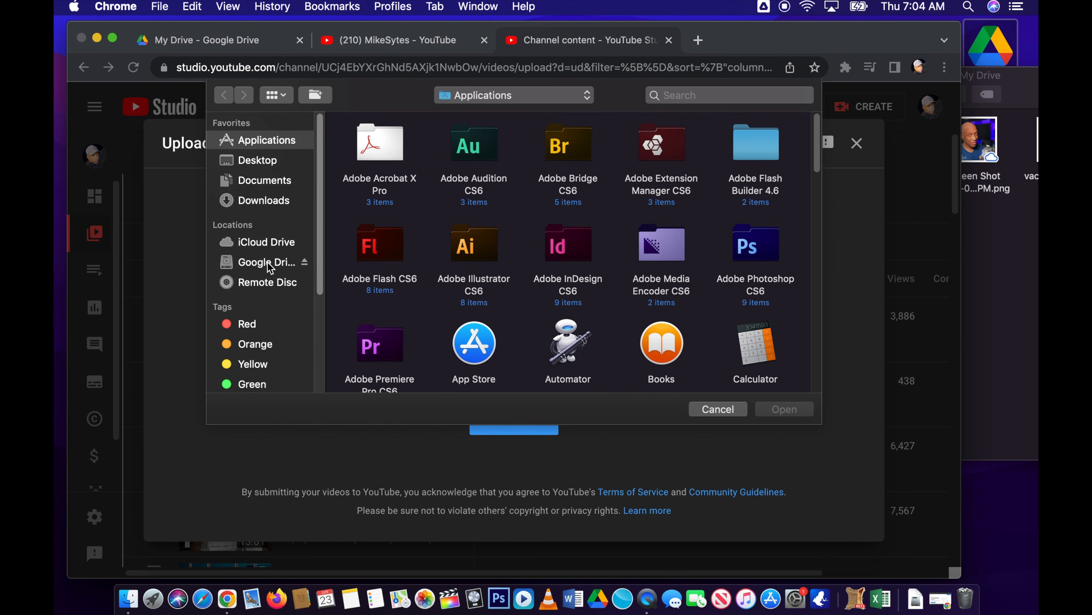
click(259, 263)
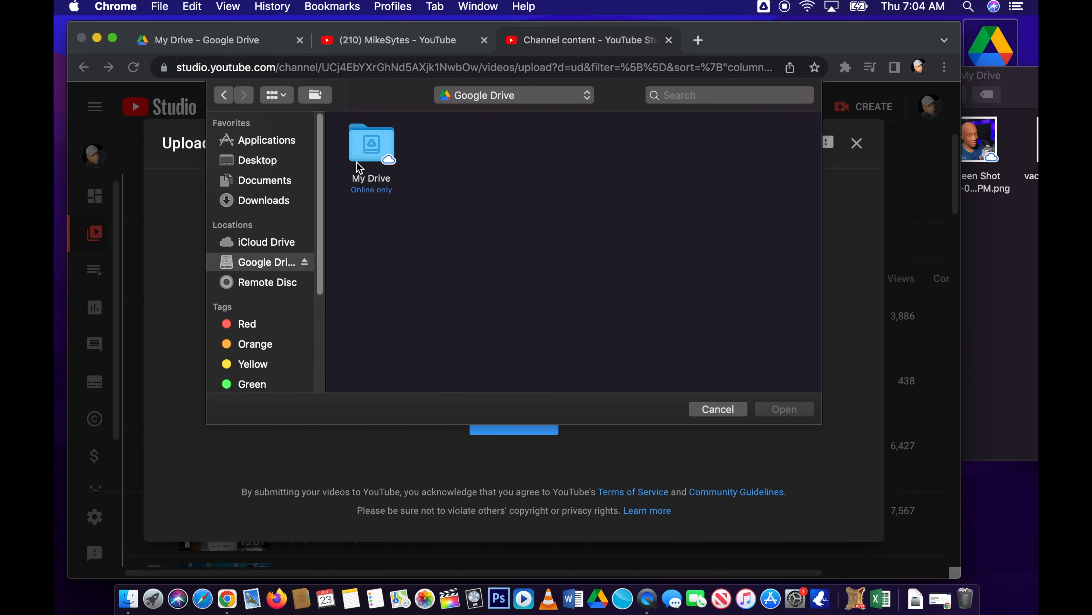
double_click(370, 148)
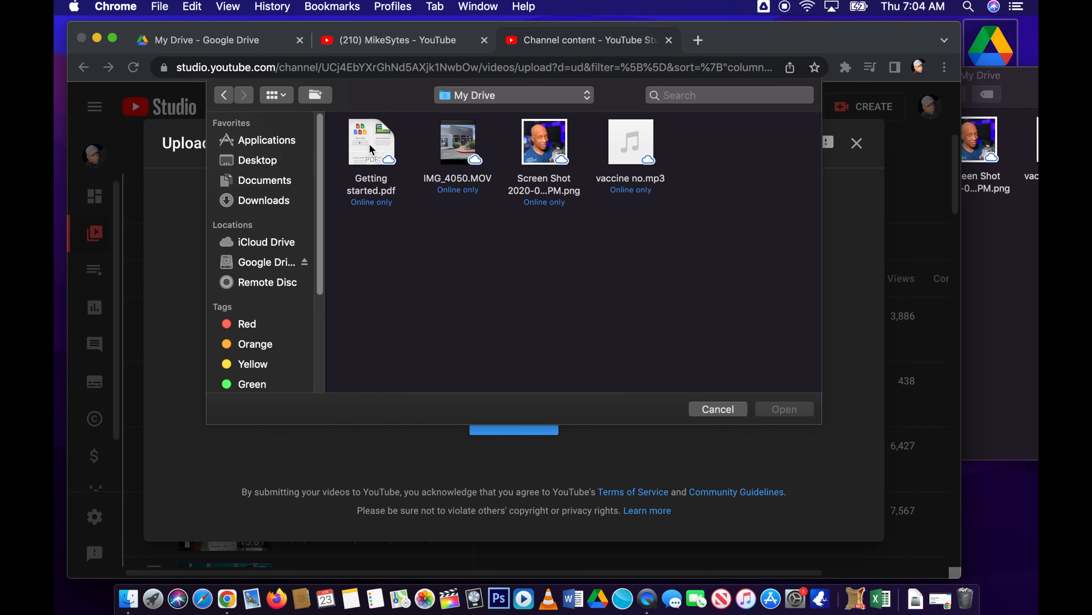
- Upload IMG_4050.MOV from My Drive to YouTube Studio, and close the video's details dialog to return to Channel content
click(455, 142)
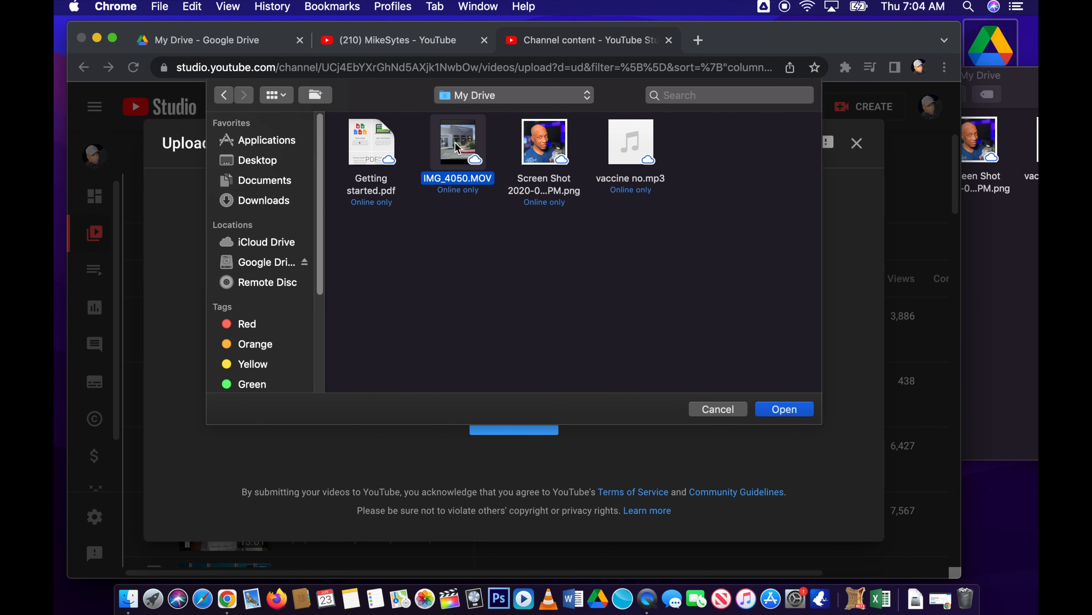
click(785, 409)
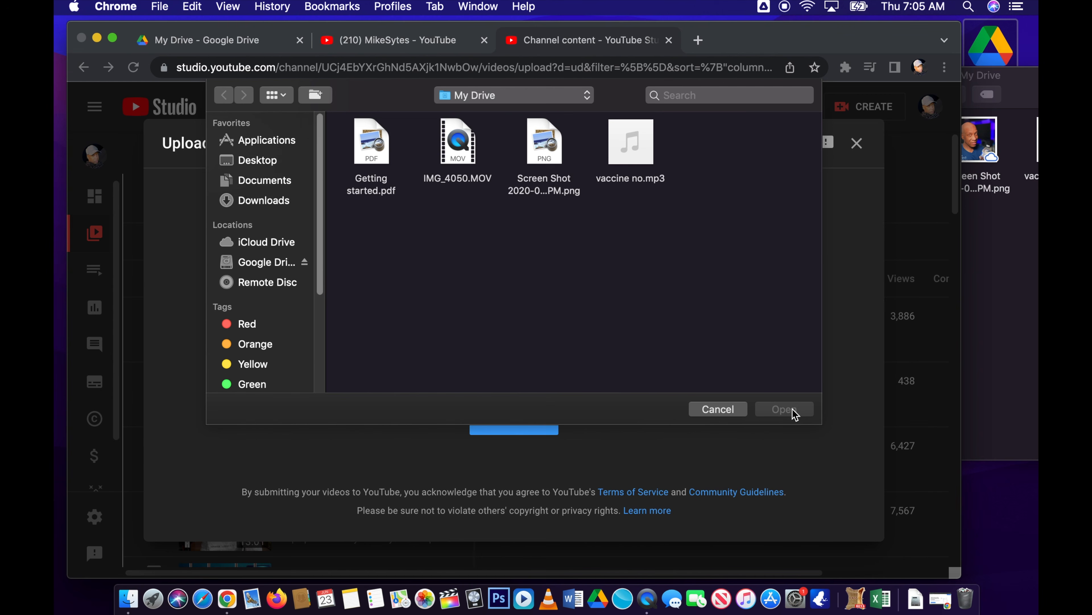
click(452, 152)
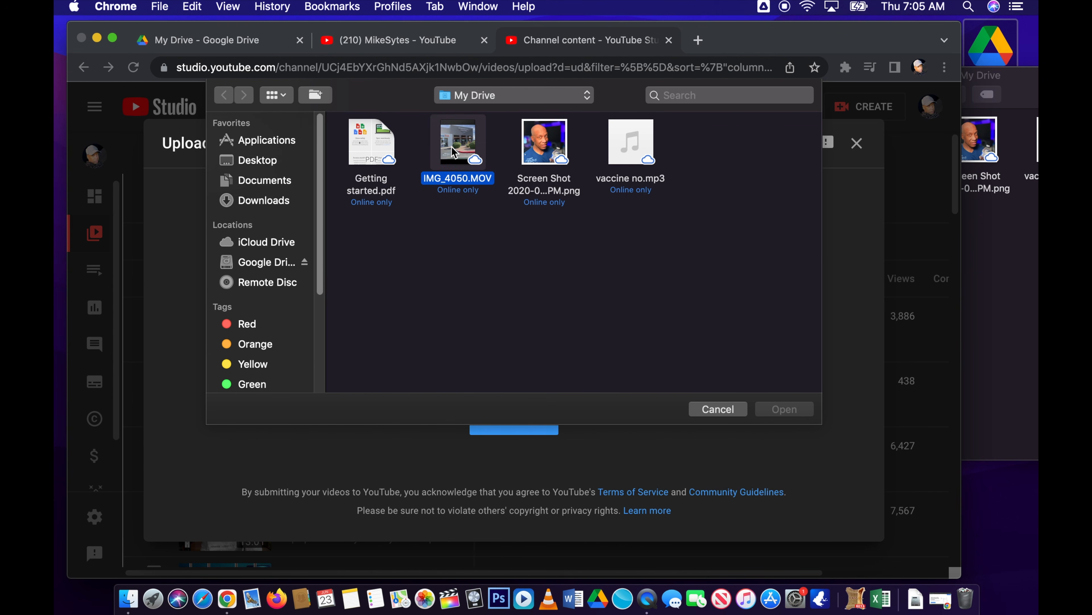
click(794, 411)
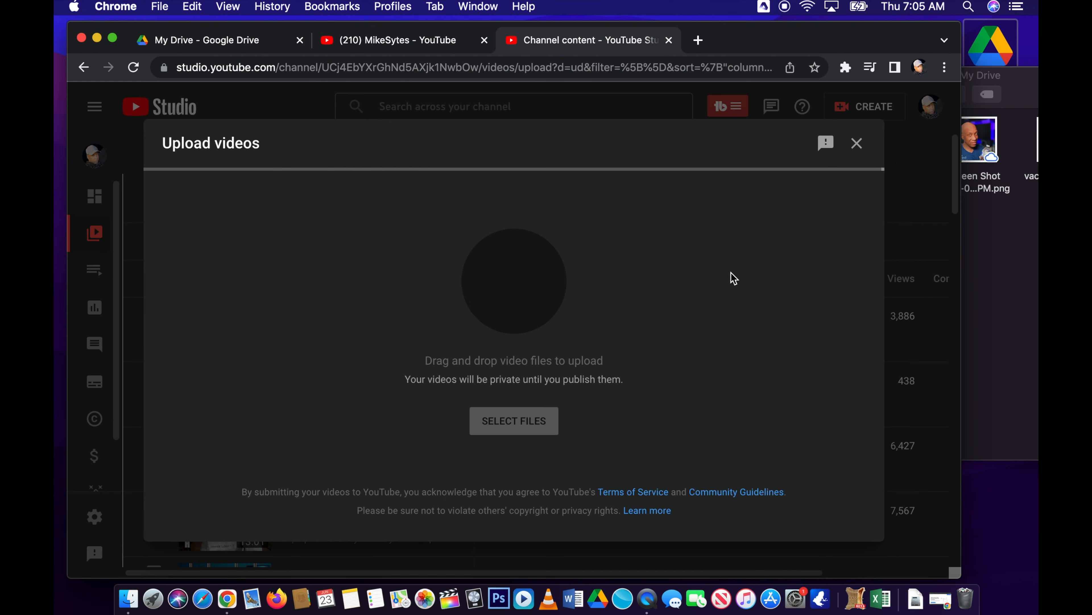
click(857, 143)
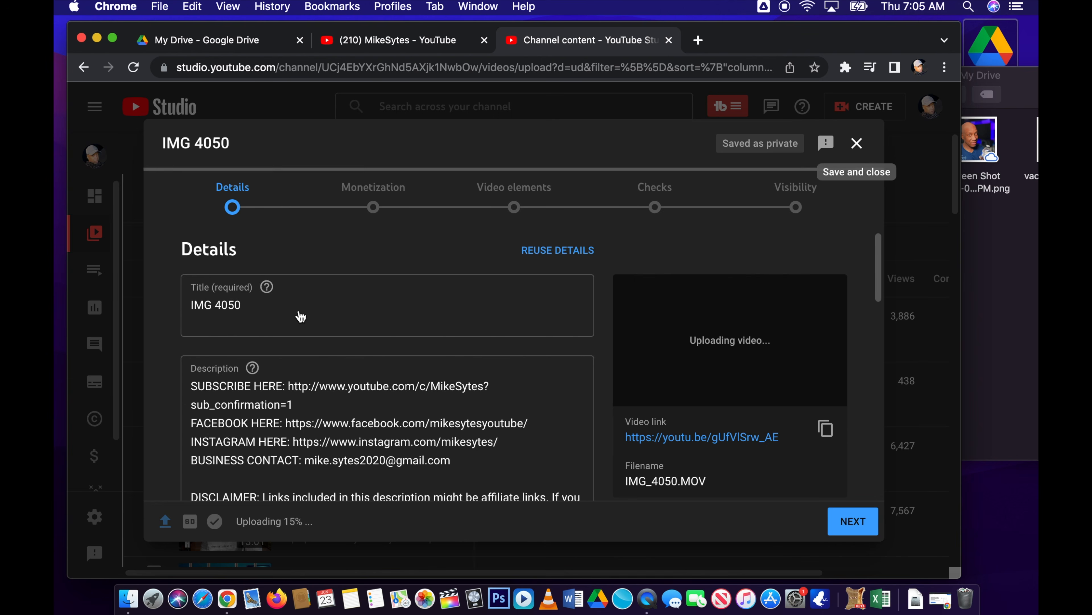
key(Escape)
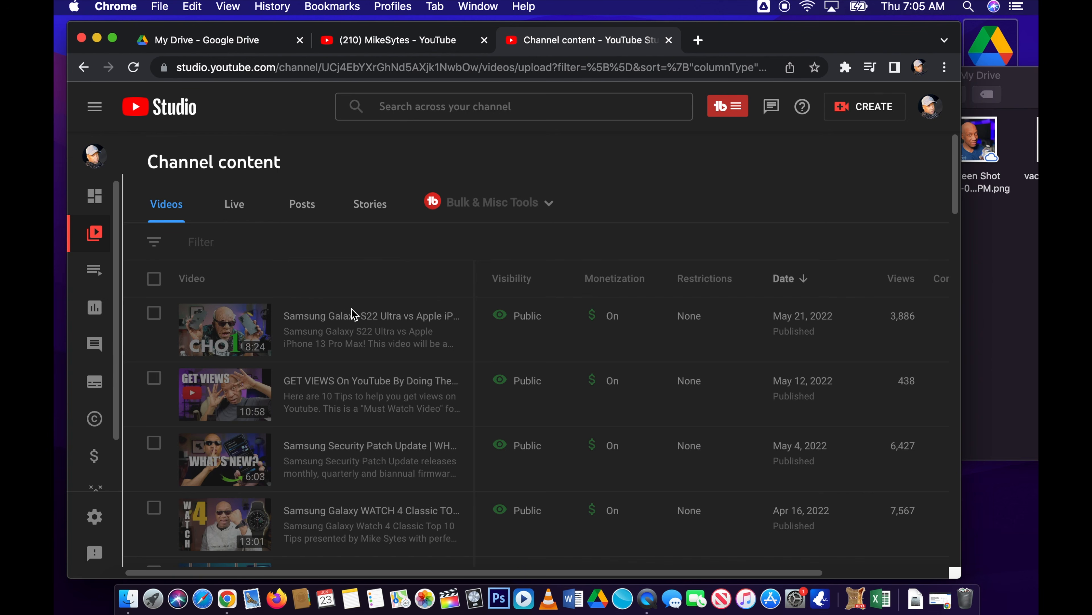